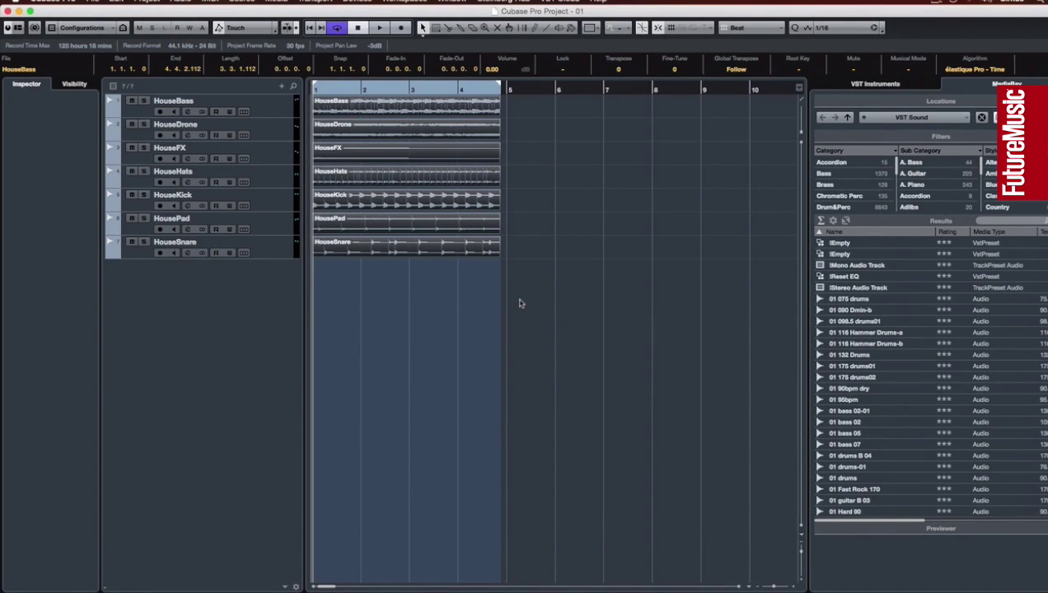
# - Start loop playback, load the EQuilibrium EQ in the HouseDrone track's first insert slot and turn on its spectrum analyser
pyautogui.press('space')
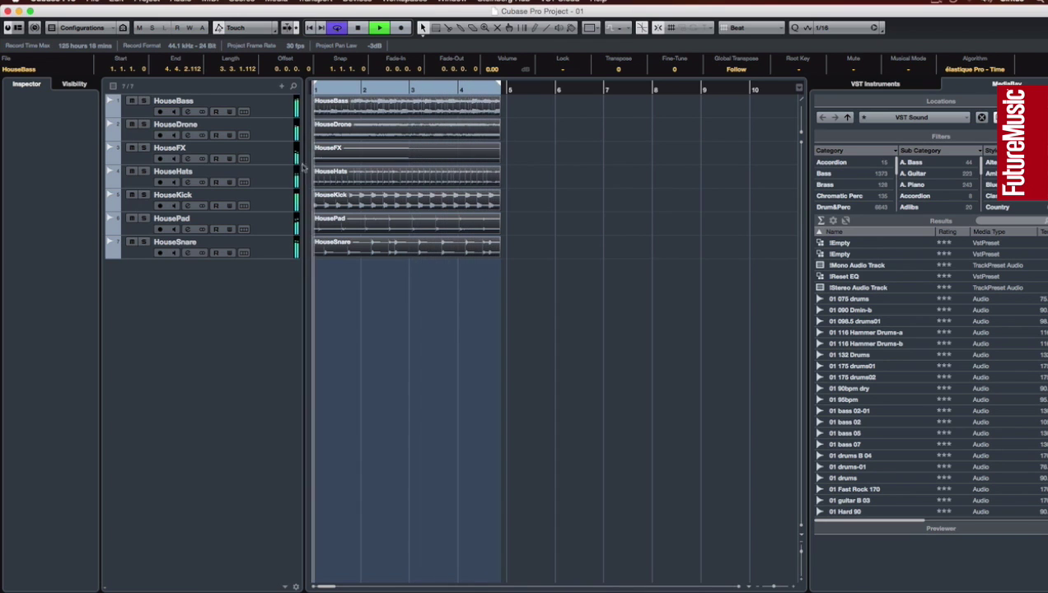
pyautogui.click(276, 138)
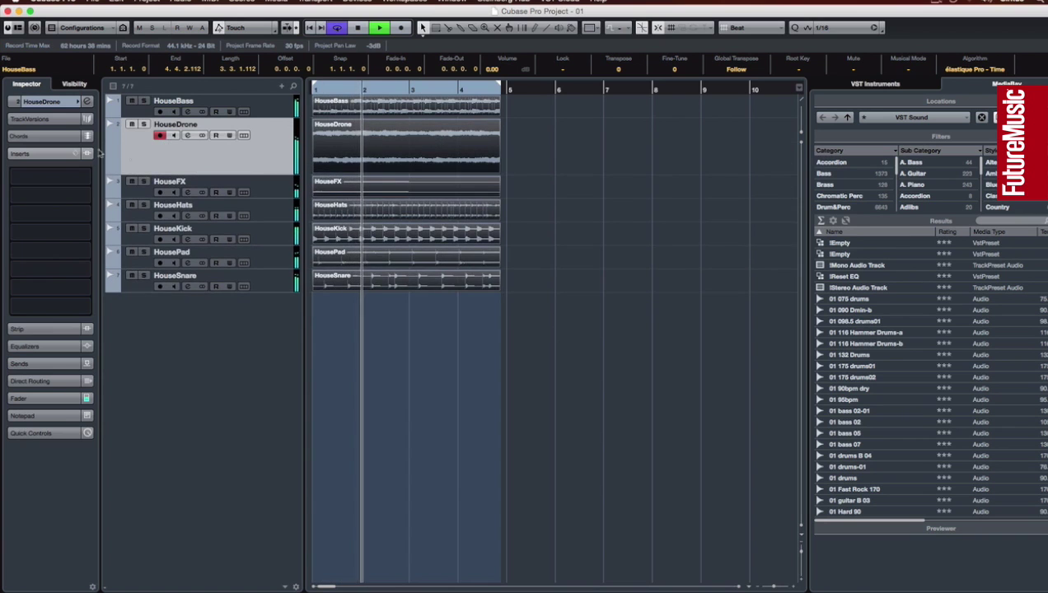
pyautogui.click(91, 176)
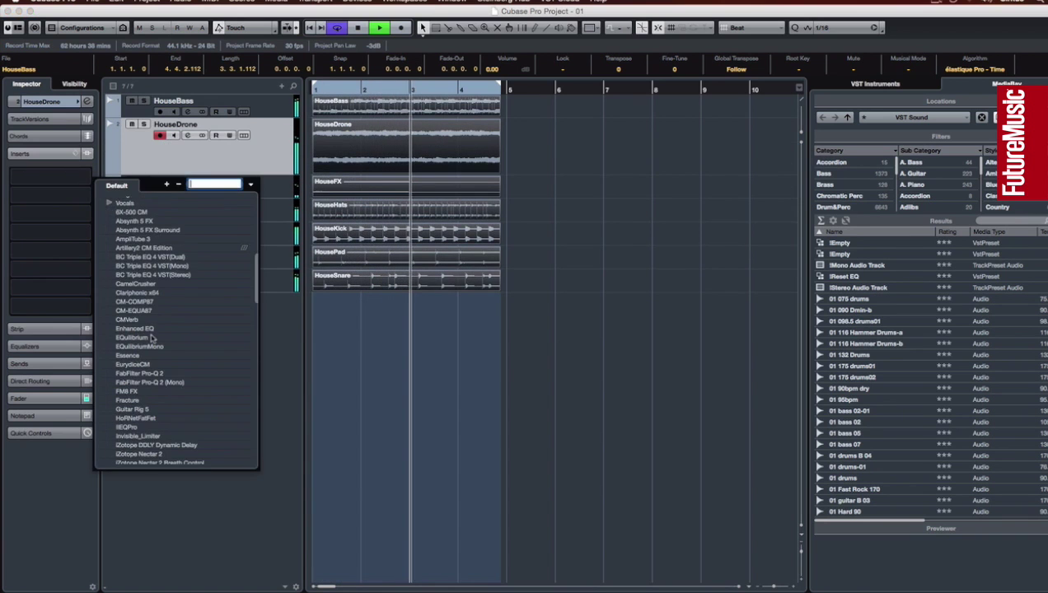
pyautogui.scroll(-5, 151, 337)
pyautogui.scroll(5, 151, 339)
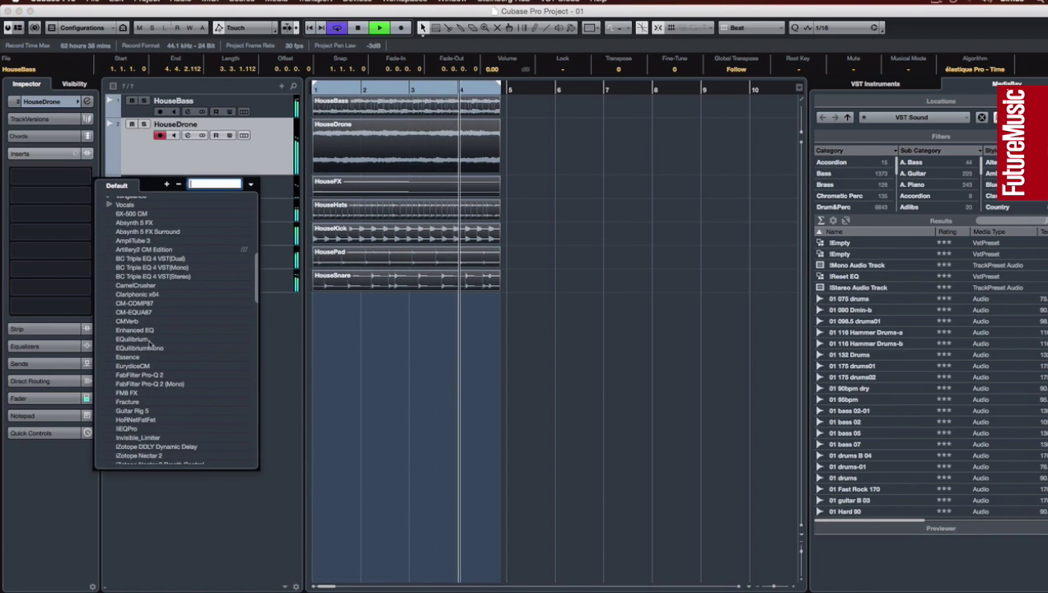
pyautogui.click(144, 339)
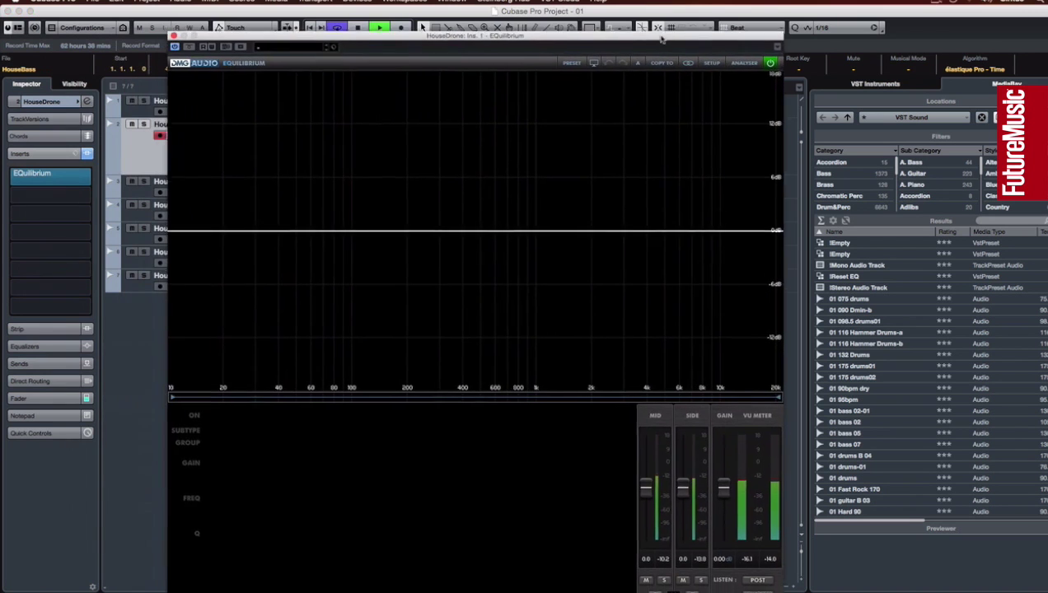
pyautogui.moveTo(660, 32); pyautogui.dragTo(716, 19)
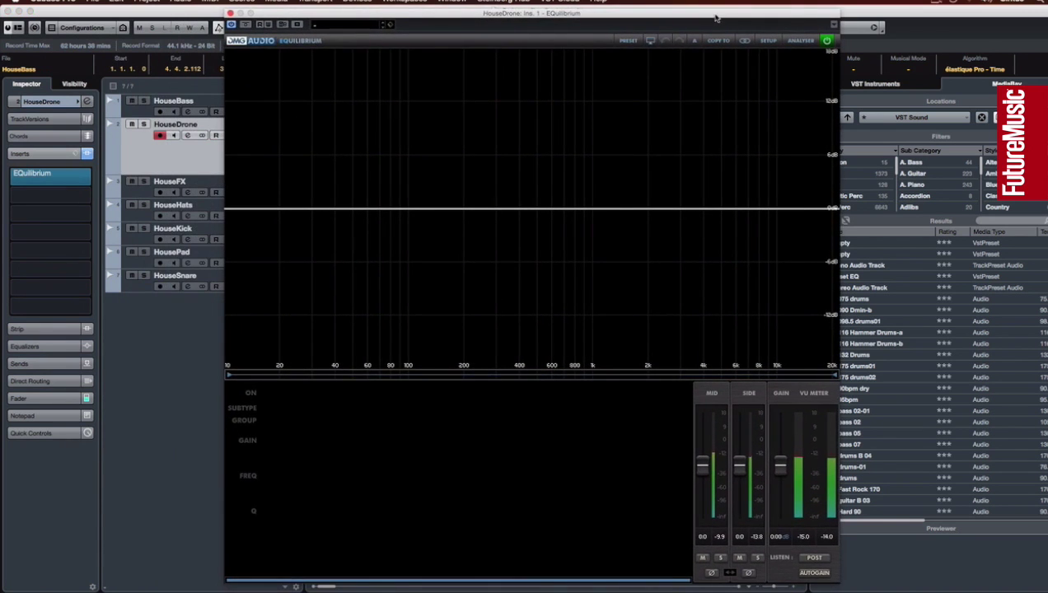
pyautogui.click(799, 41)
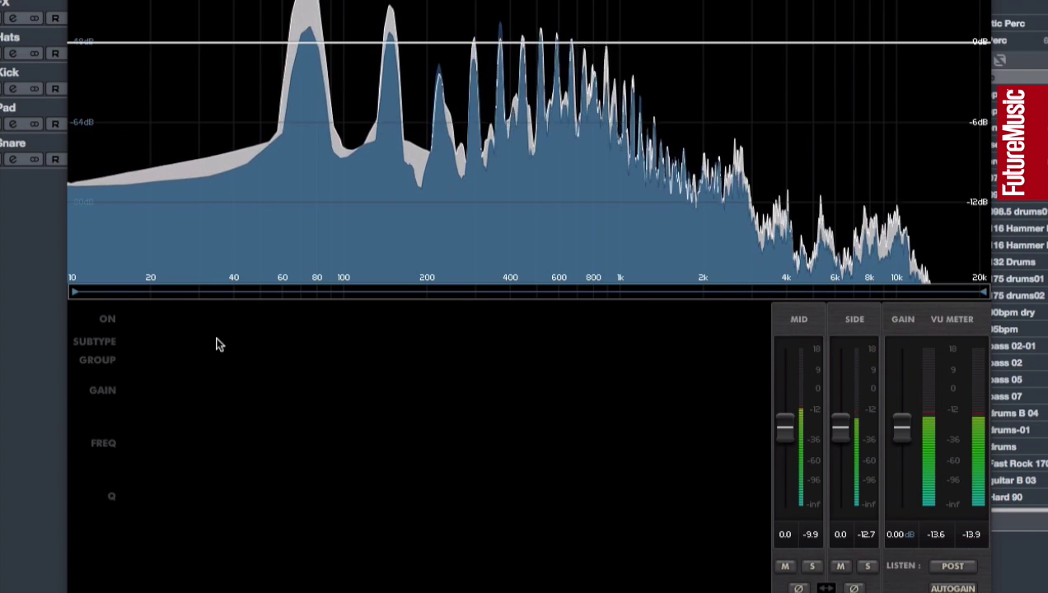
# - Add an EQ band as a DMG high-pass filter and set its frequency to 250 Hz
pyautogui.click(183, 330)
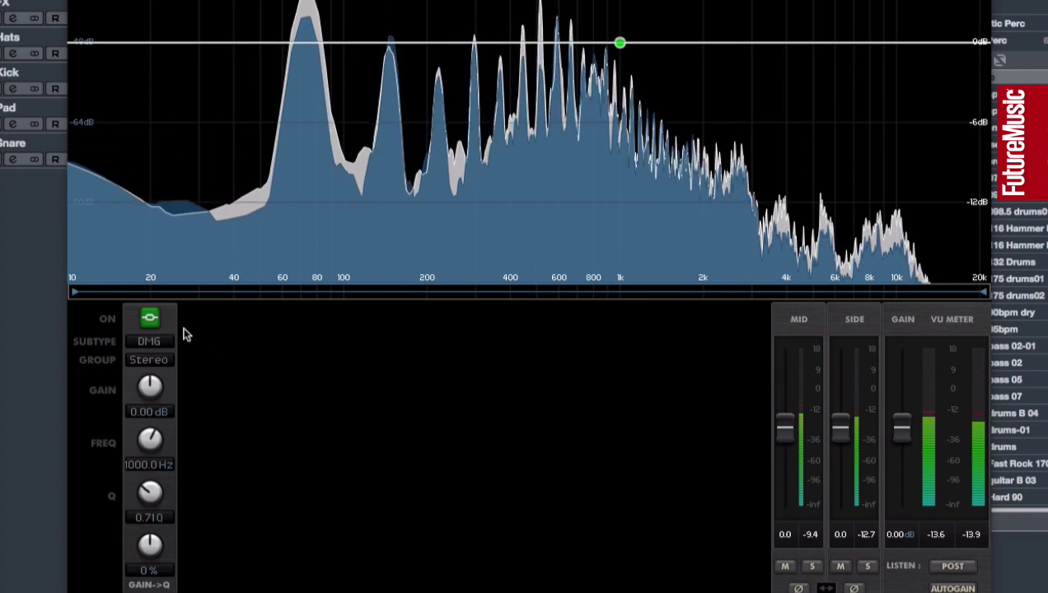
pyautogui.click(148, 317)
pyautogui.moveTo(211, 352)
pyautogui.click(339, 353)
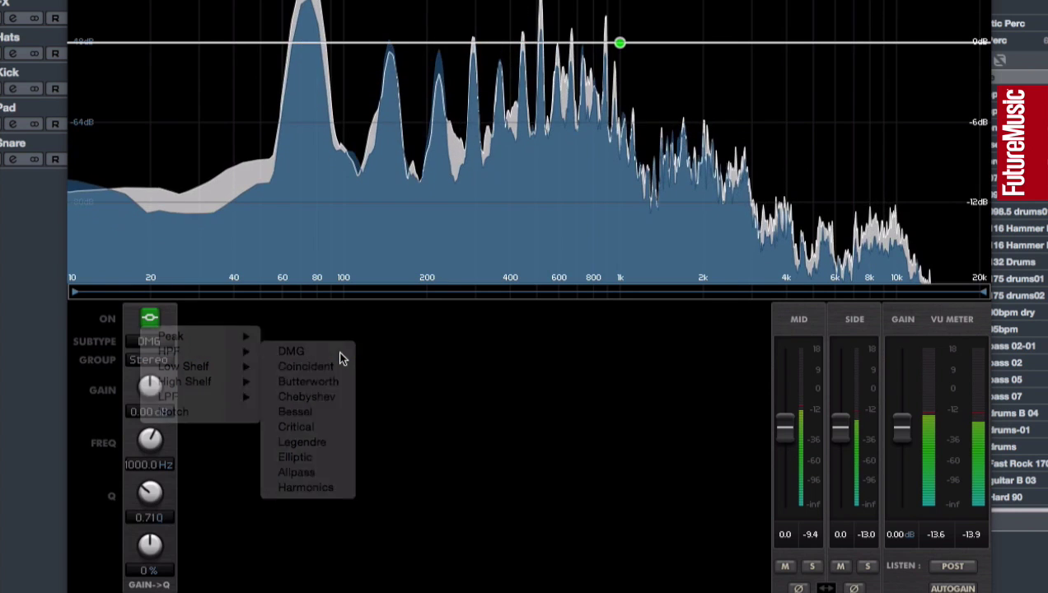
pyautogui.rightClick(339, 358)
pyautogui.click(338, 387)
pyautogui.click(149, 464)
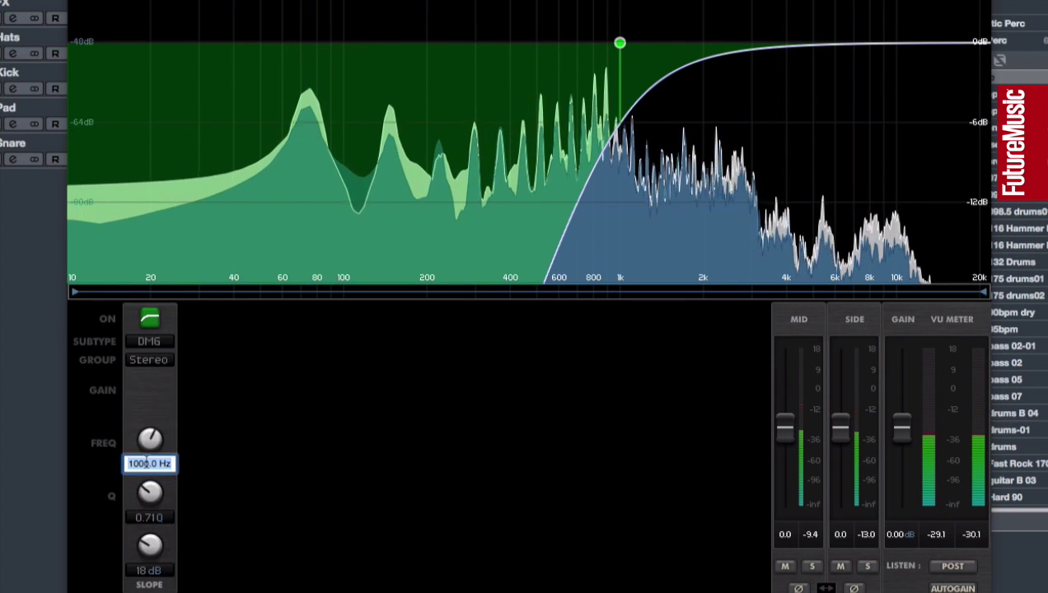
pyautogui.write('250')
pyautogui.press('Return')
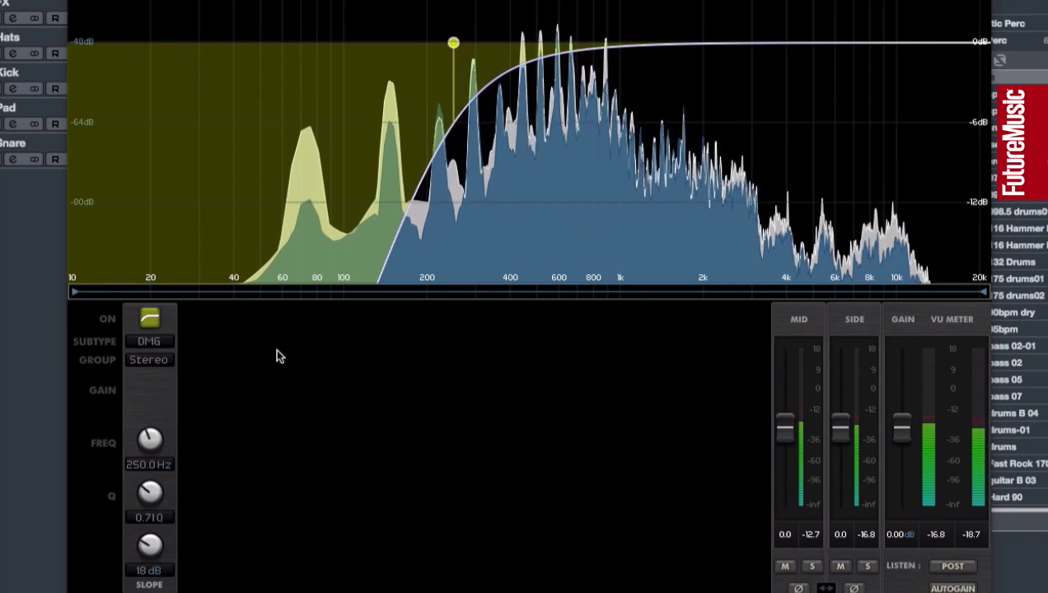
# - Add a second band as a DMG low-pass filter with a 12 dB slope at 6000 Hz
pyautogui.click(255, 346)
pyautogui.click(206, 320)
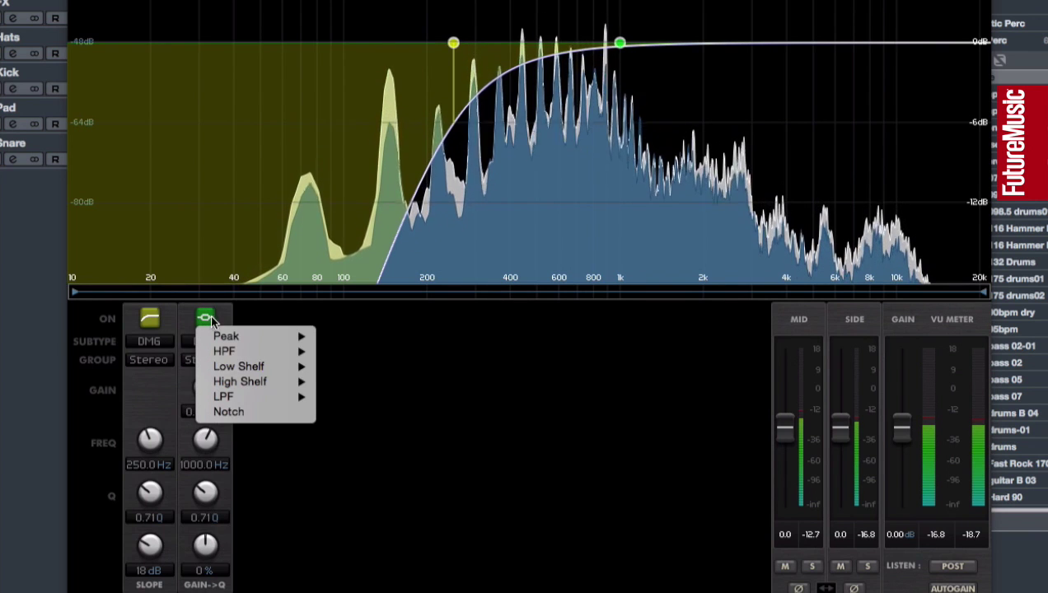
pyautogui.click(377, 398)
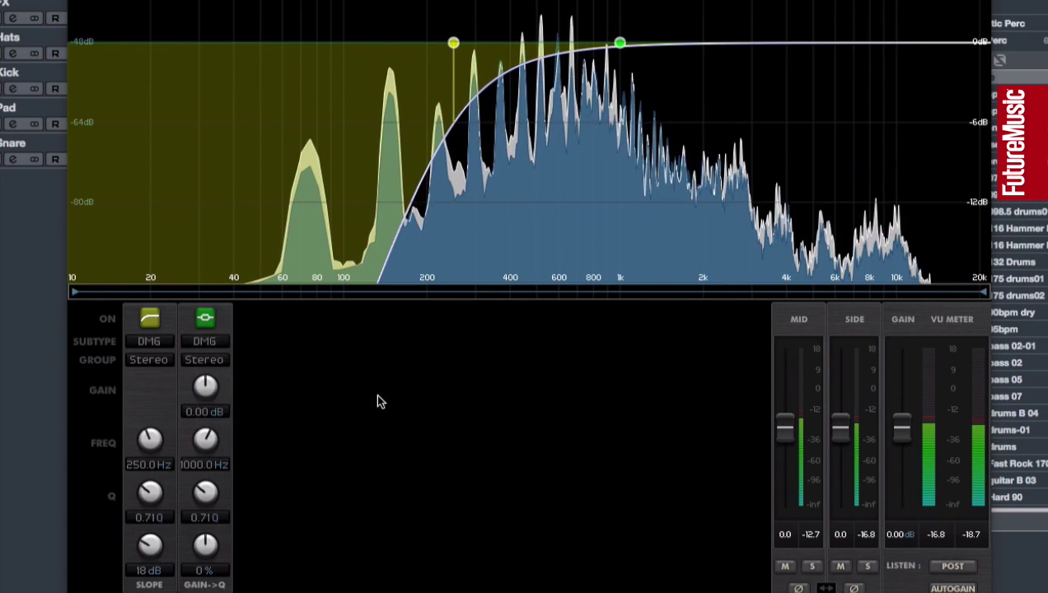
pyautogui.rightClick(377, 401)
pyautogui.click(426, 530)
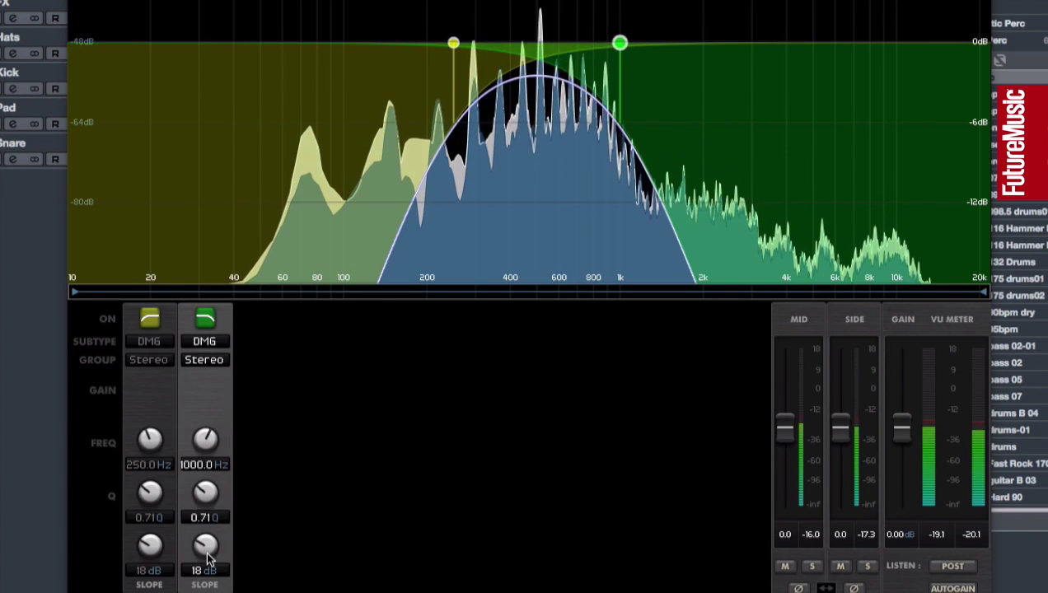
pyautogui.scroll(-1, 207, 550)
pyautogui.doubleClick(208, 464)
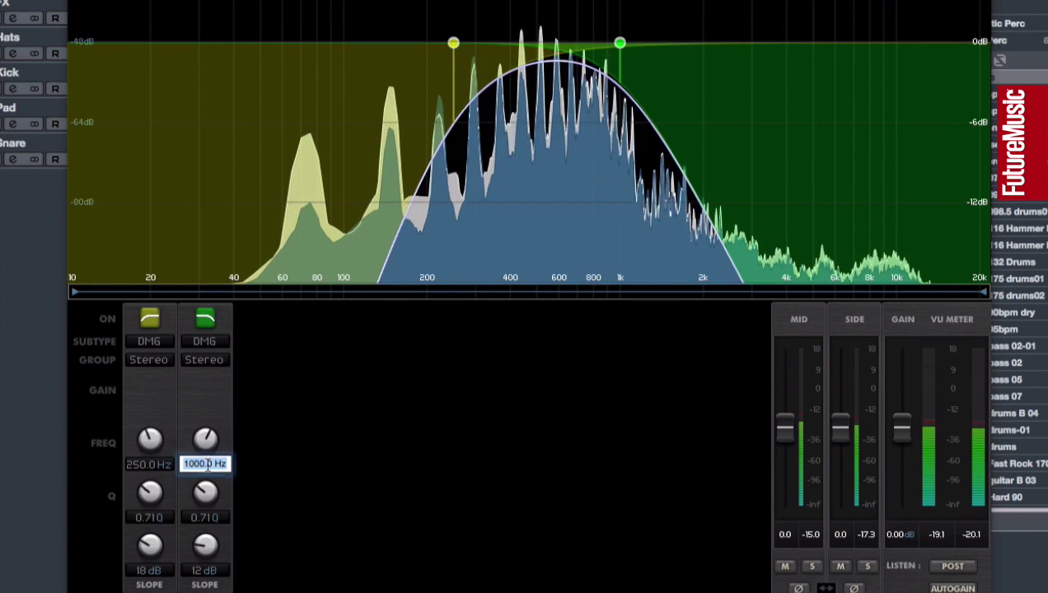
pyautogui.write('6000')
pyautogui.press('Return')
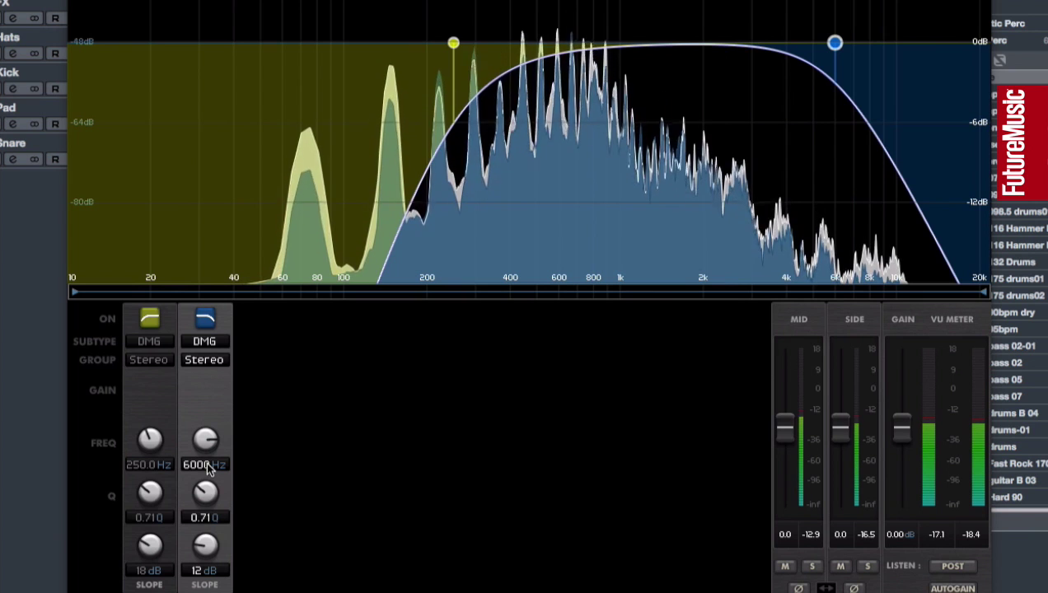
# - Add a third band as a DMG high shelf and set its gain to -3 dB
pyautogui.click(287, 353)
pyautogui.click(260, 317)
pyautogui.moveTo(340, 381)
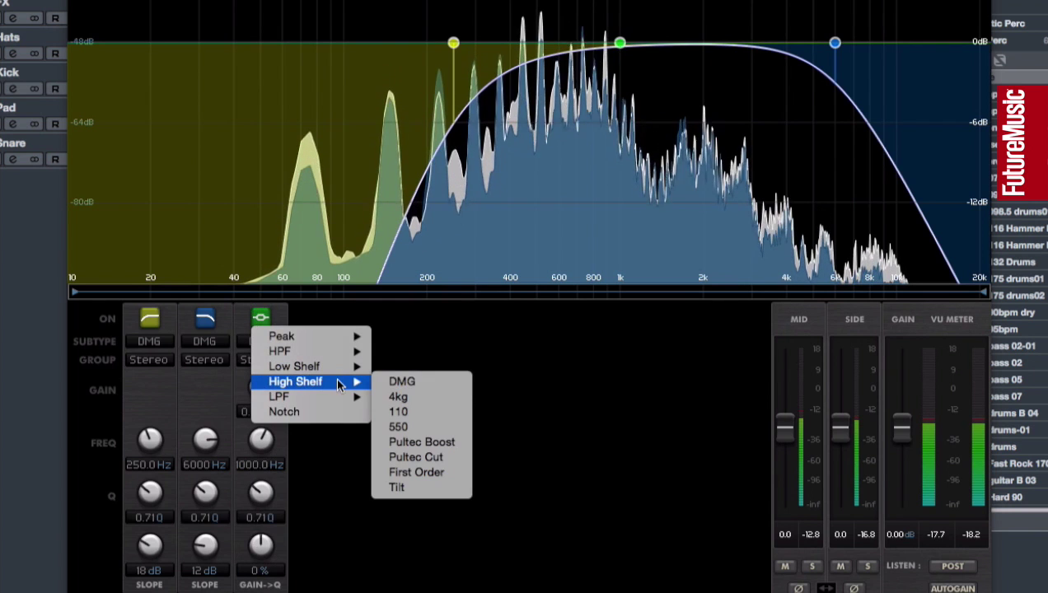
pyautogui.click(432, 386)
pyautogui.rightClick(260, 410)
pyautogui.click(243, 415)
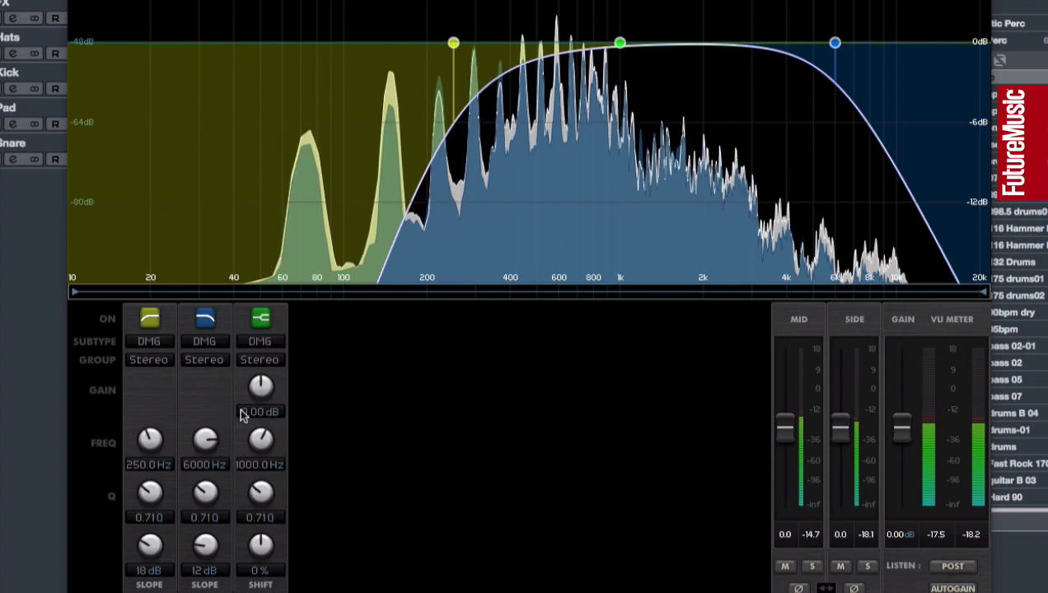
pyautogui.doubleClick(245, 412)
pyautogui.press('Return')
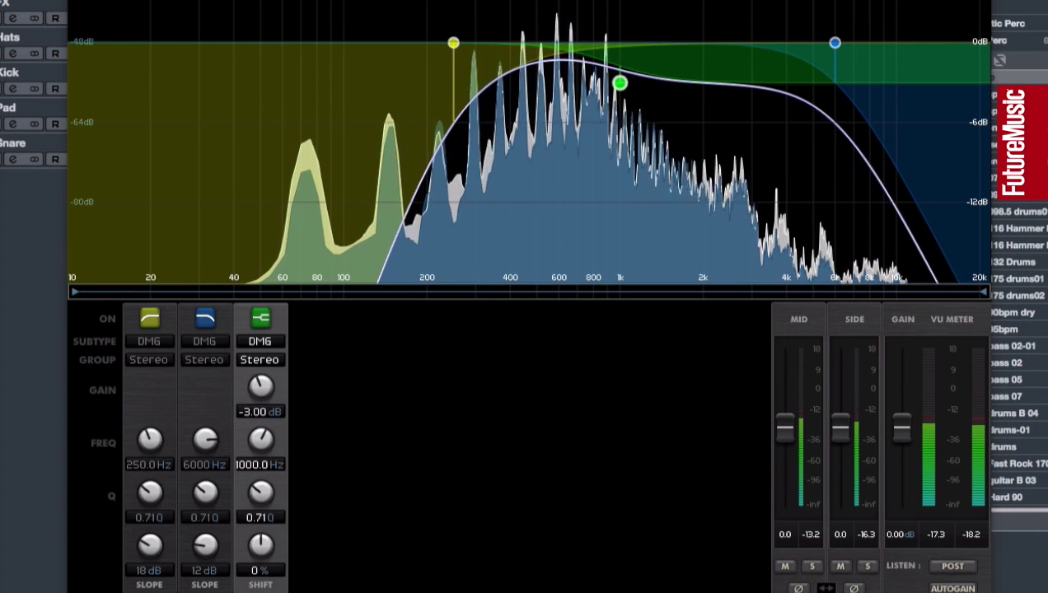
# - Set the high shelf's frequency to 700 Hz and its Q to 0.4
pyautogui.doubleClick(260, 463)
pyautogui.write('700')
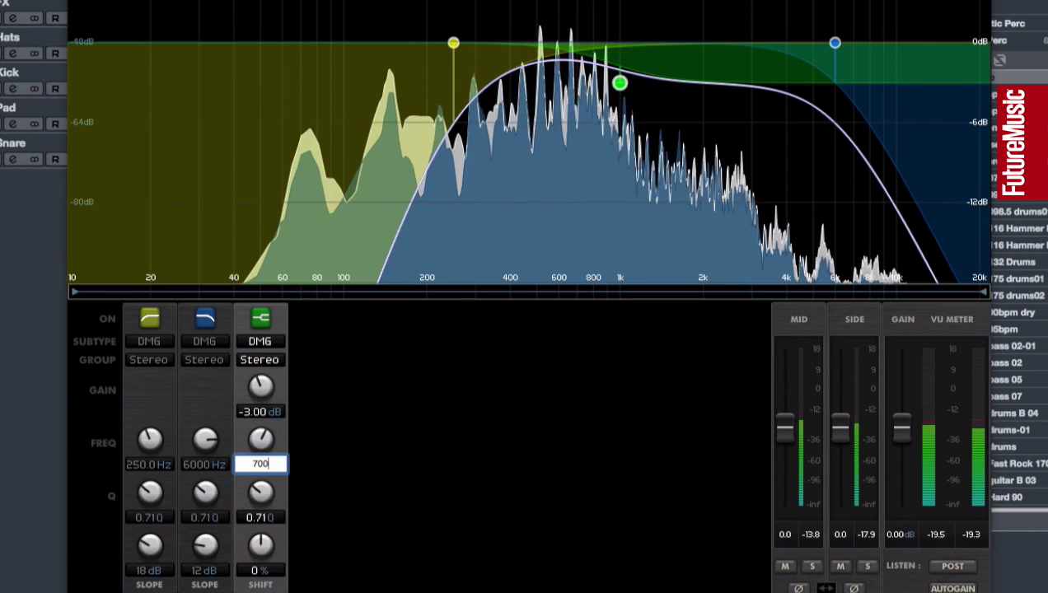
pyautogui.press('Return')
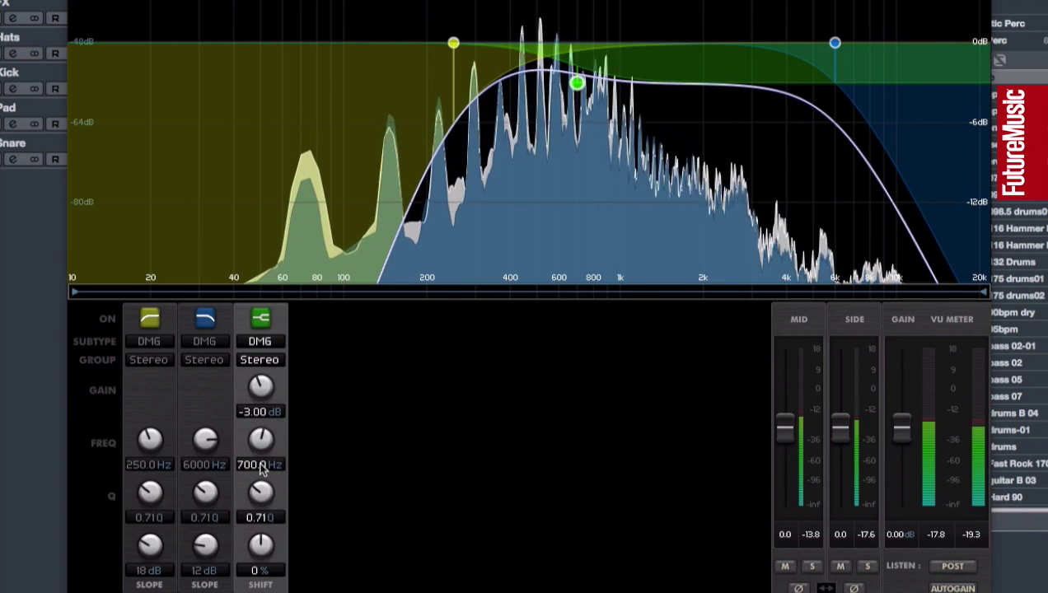
pyautogui.doubleClick(257, 520)
pyautogui.write('0')
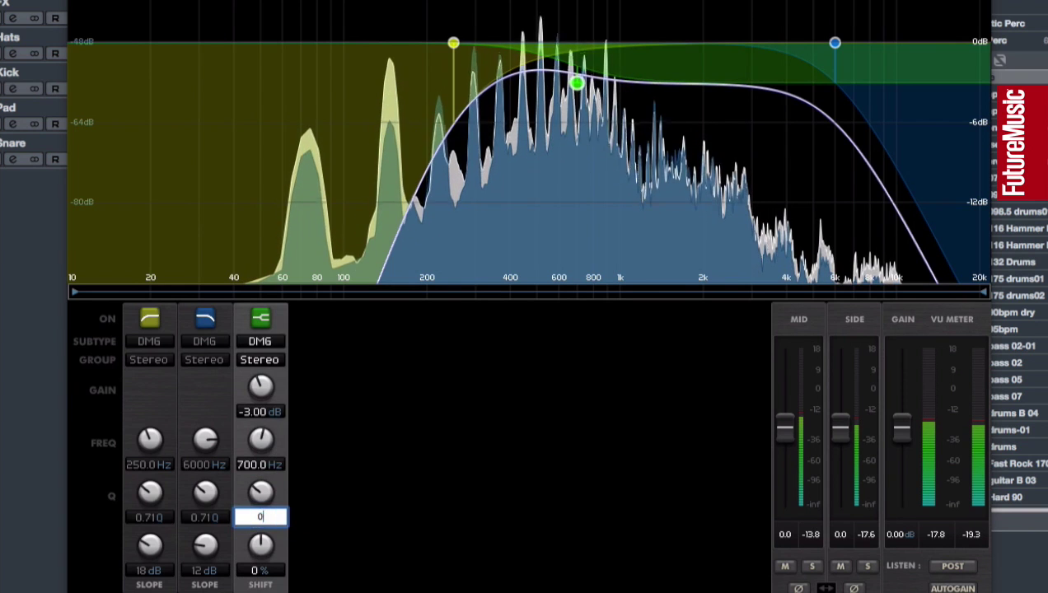
pyautogui.write('.4')
pyautogui.press('Return')
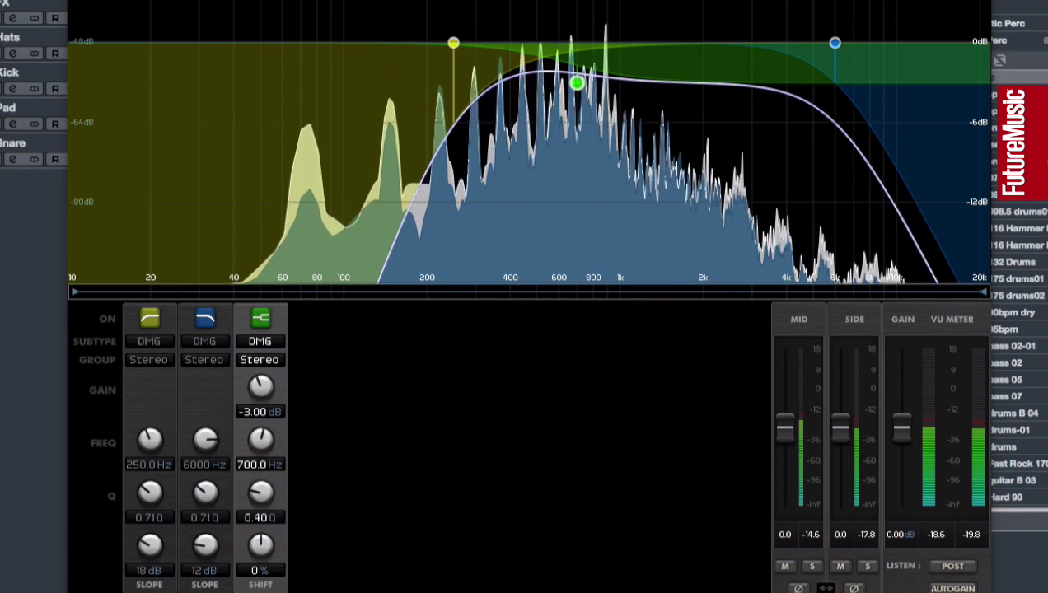
# - Switch the high shelf band off and on twice to compare the drone with and without it
pyautogui.click(262, 319)
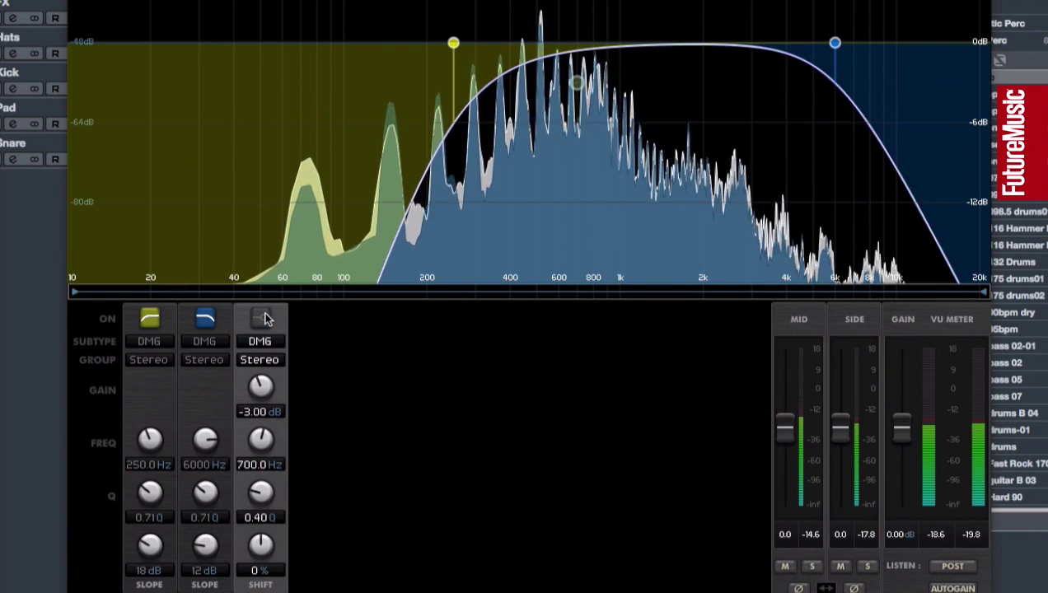
pyautogui.click(264, 318)
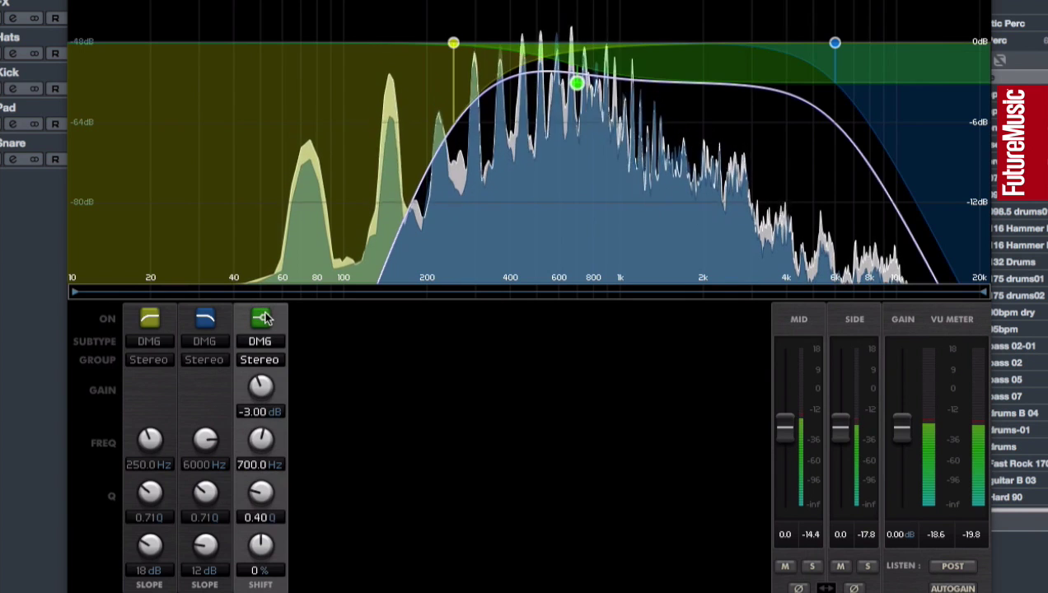
pyautogui.click(263, 318)
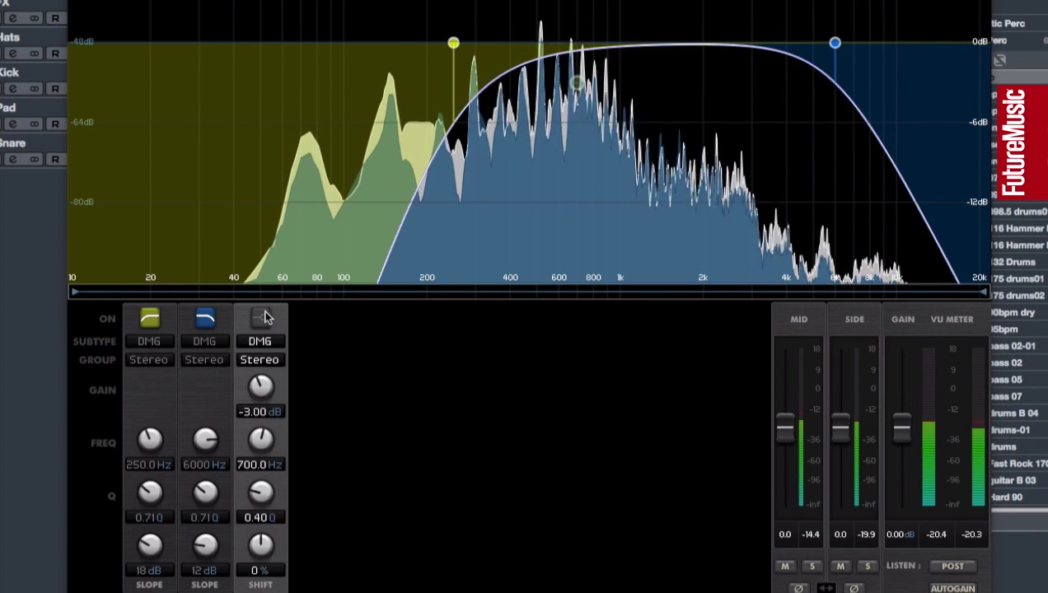
pyautogui.click(263, 319)
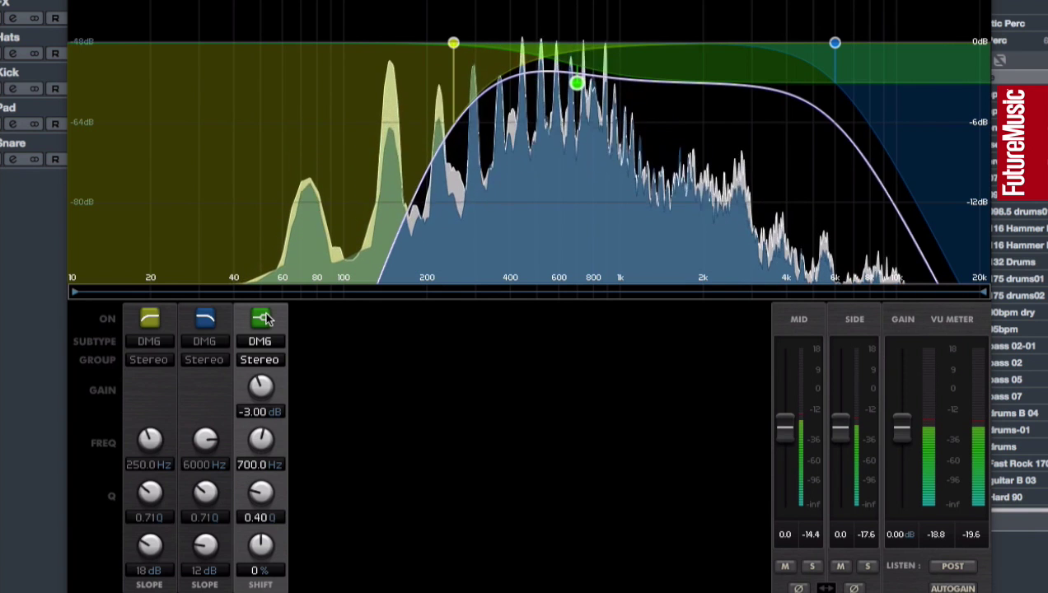
# - Add a fourth band as a DMG peak filter and set its gain to -2 dB
pyautogui.click(338, 367)
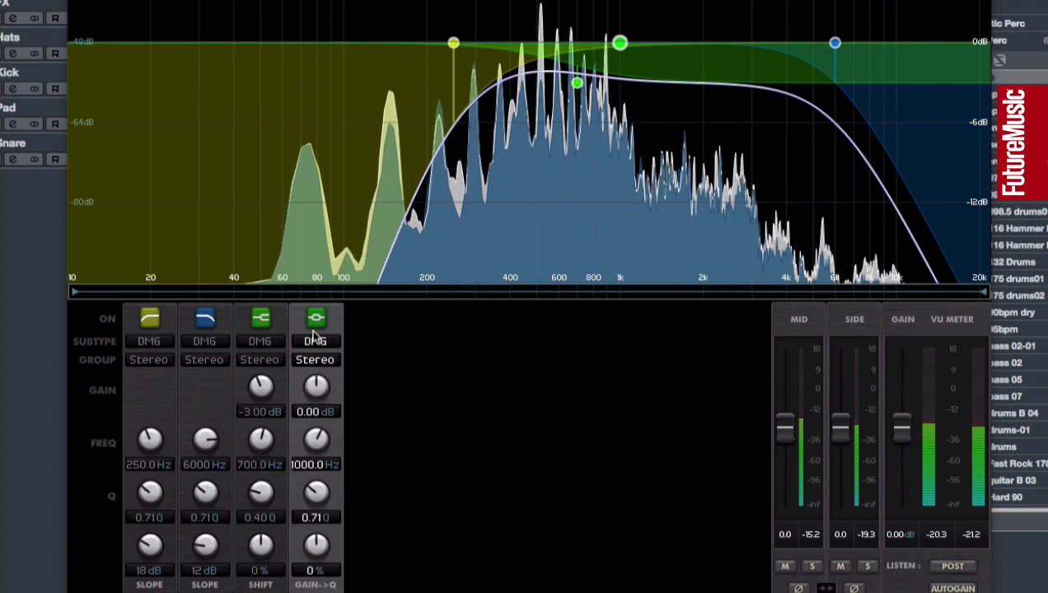
pyautogui.click(322, 418)
pyautogui.write('-2')
pyautogui.press('Return')
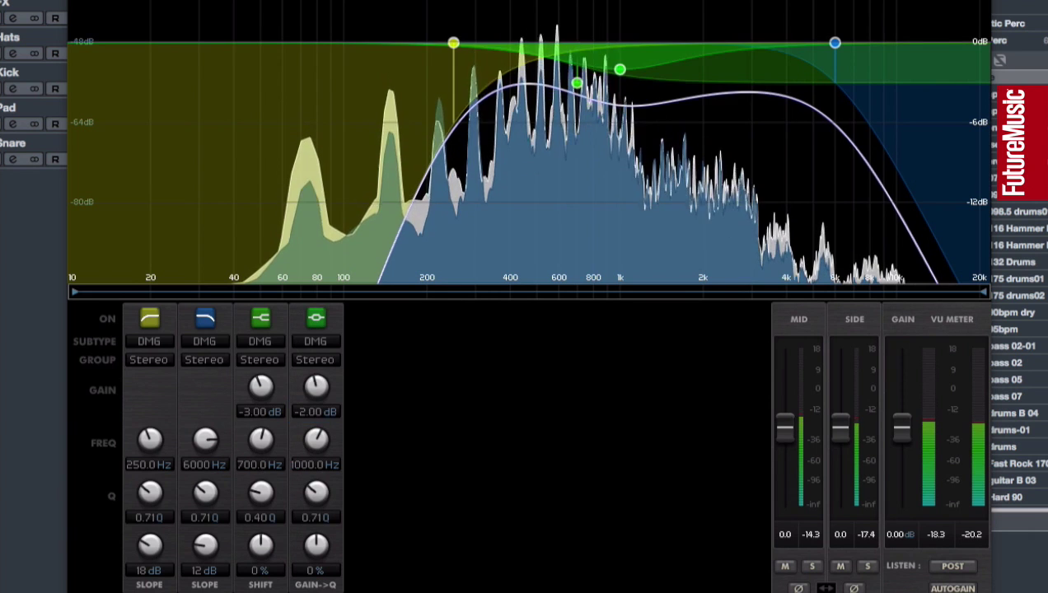
# - Set the peak band's frequency to 1400 Hz and its Q to 3
pyautogui.click(316, 465)
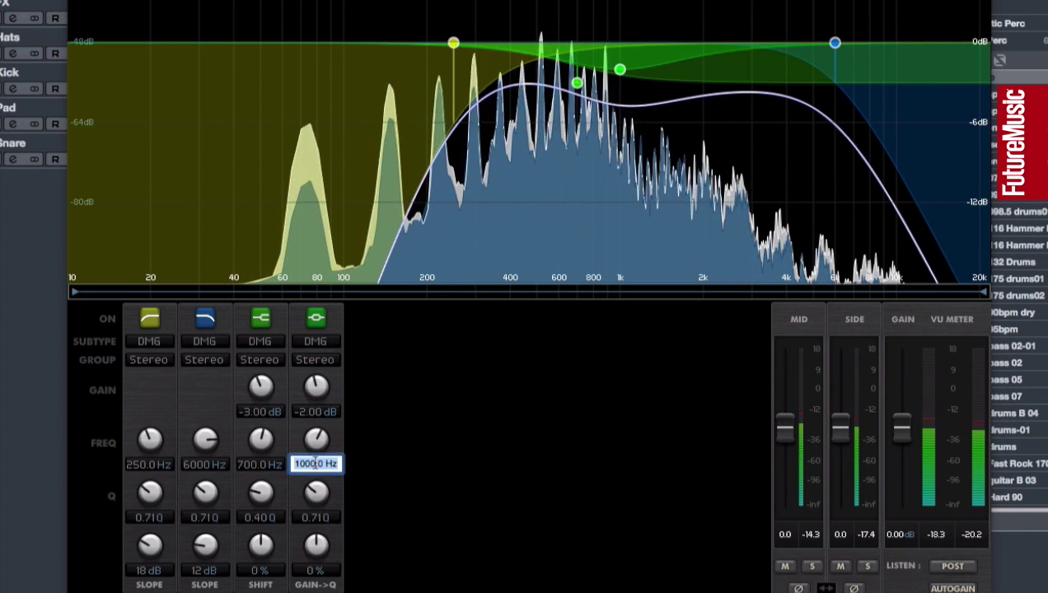
pyautogui.write('1400')
pyautogui.press('Return')
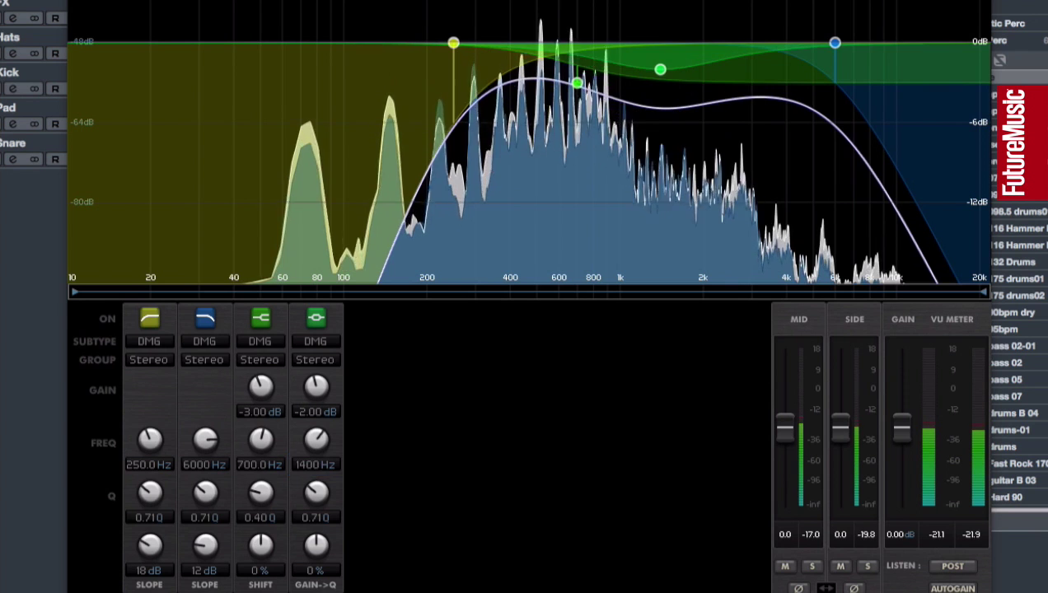
pyautogui.click(317, 517)
pyautogui.write('3')
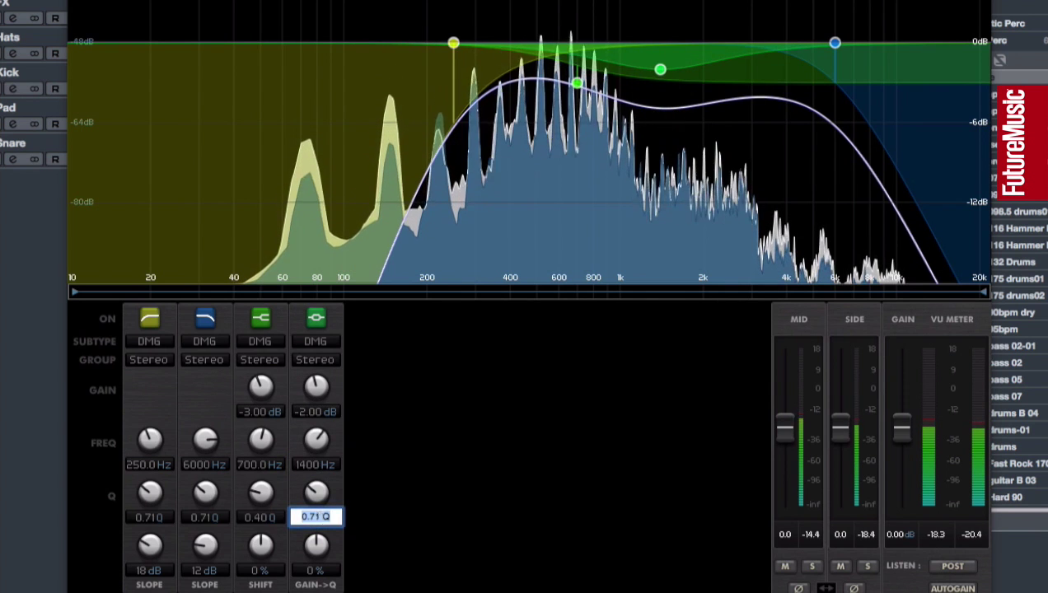
pyautogui.press('Return')
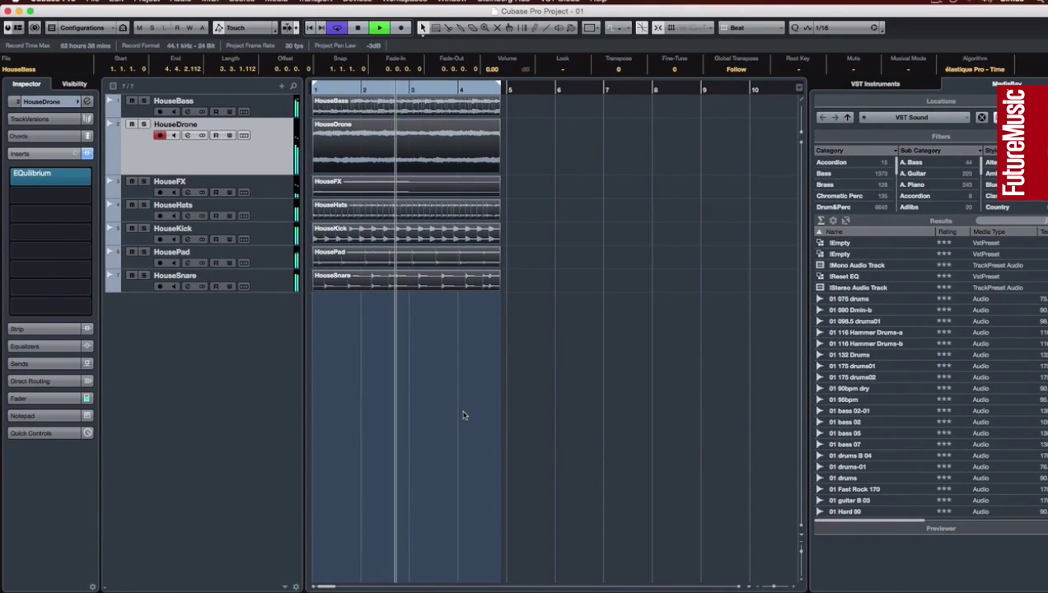
# - Insert EQuilibrium on the HouseKick track and turn on its analyser to inspect the kick's spectrum
pyautogui.click(281, 239)
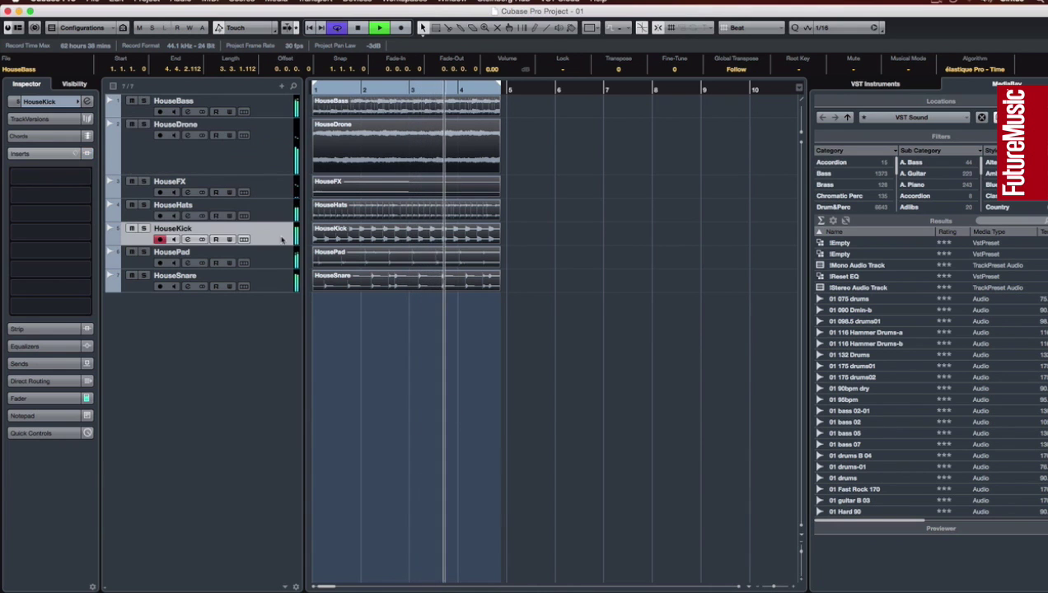
pyautogui.moveTo(33, 173)
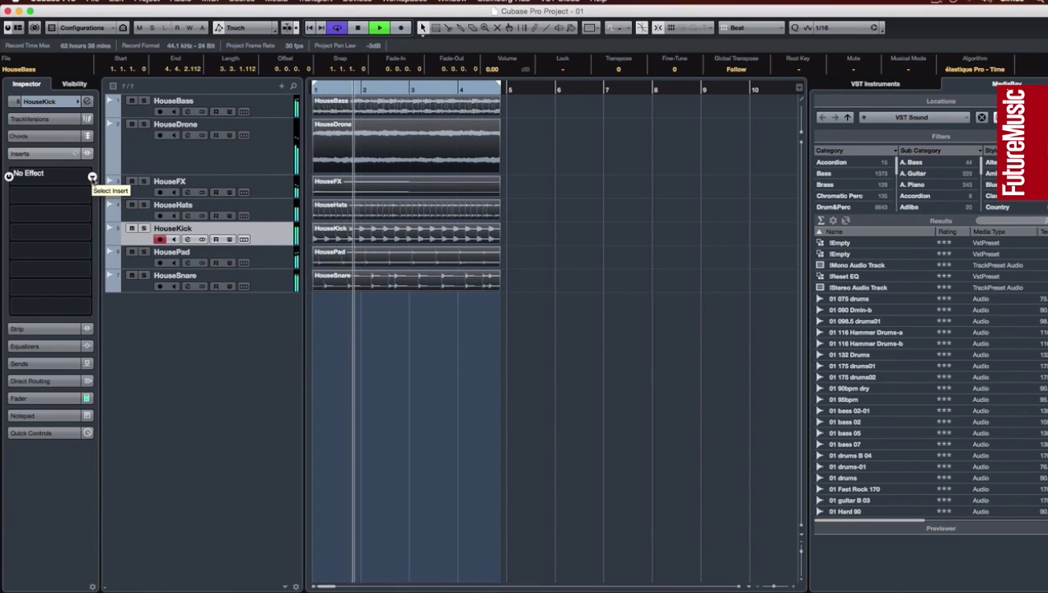
pyautogui.click(92, 177)
pyautogui.scroll(-5, 163, 408)
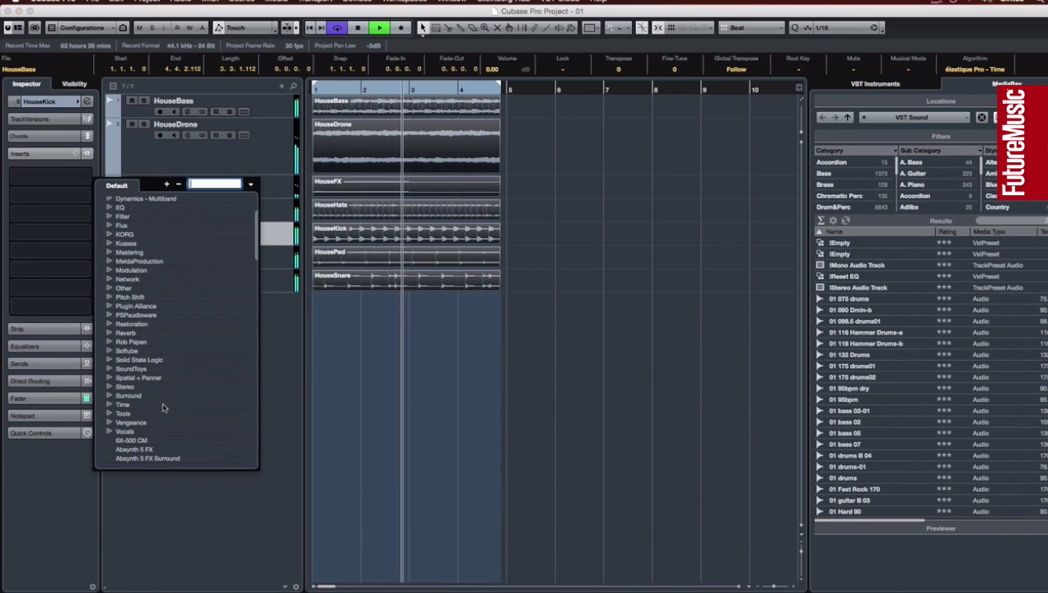
pyautogui.scroll(-3, 161, 428)
pyautogui.click(156, 439)
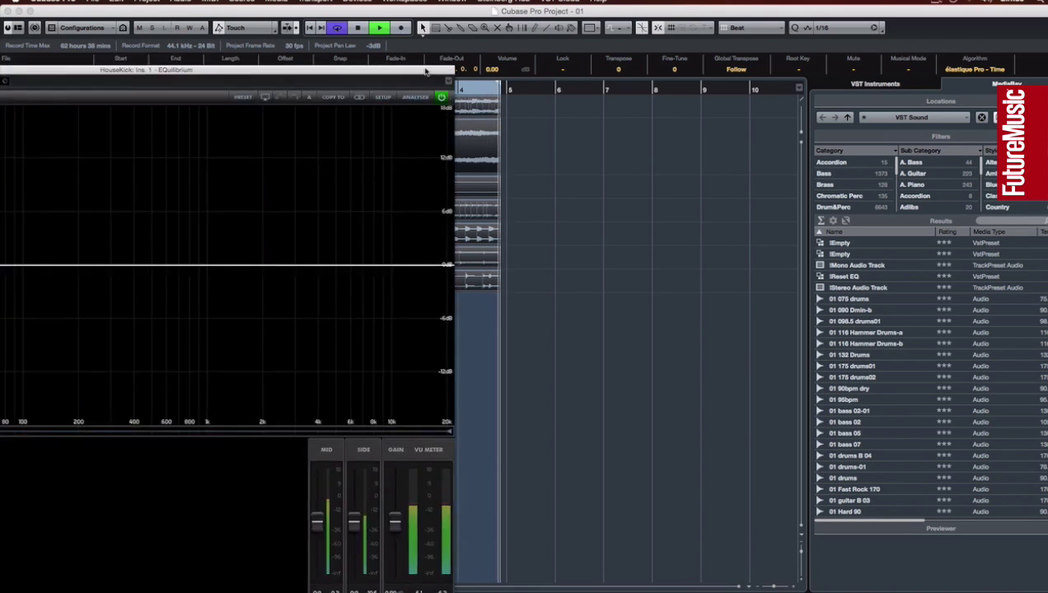
pyautogui.moveTo(355, 71); pyautogui.dragTo(662, 6)
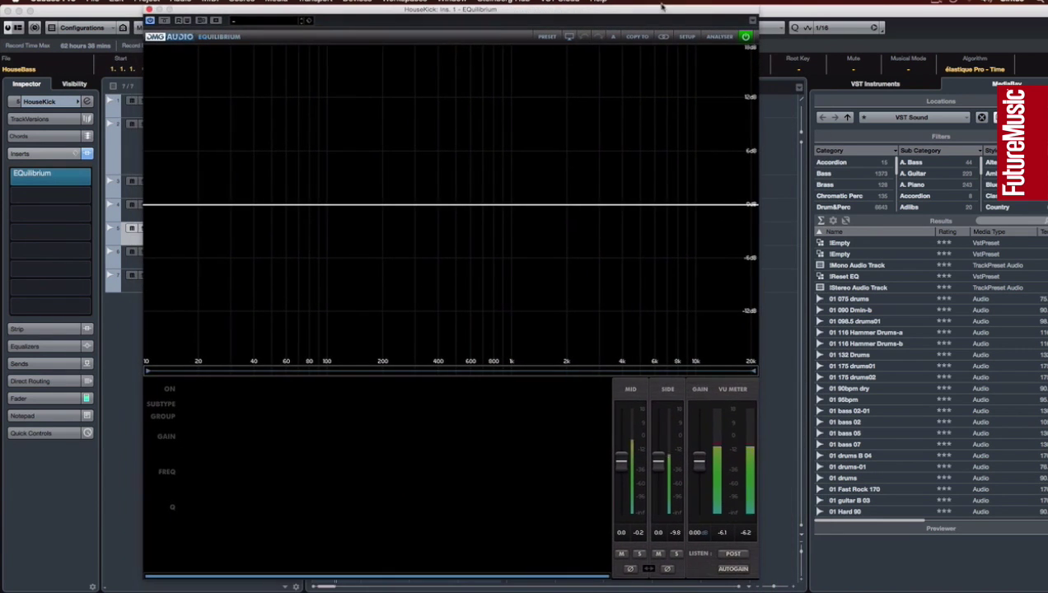
pyautogui.click(719, 37)
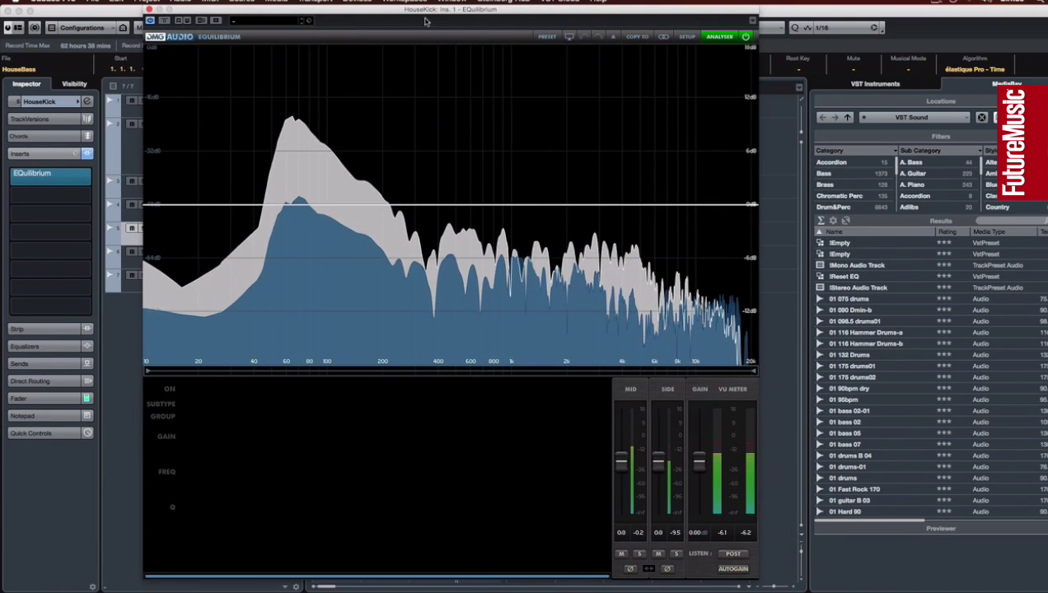
pyautogui.click(149, 10)
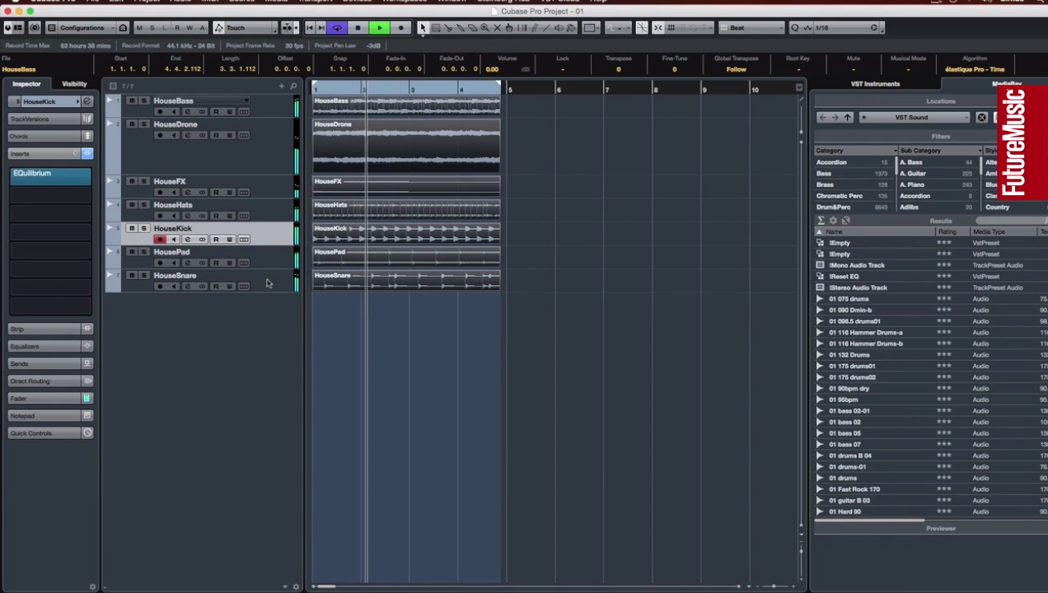
# - Insert EQuilibrium on the HouseSnare track and turn on its analyser to inspect the snare's spectrum
pyautogui.click(266, 283)
pyautogui.click(45, 173)
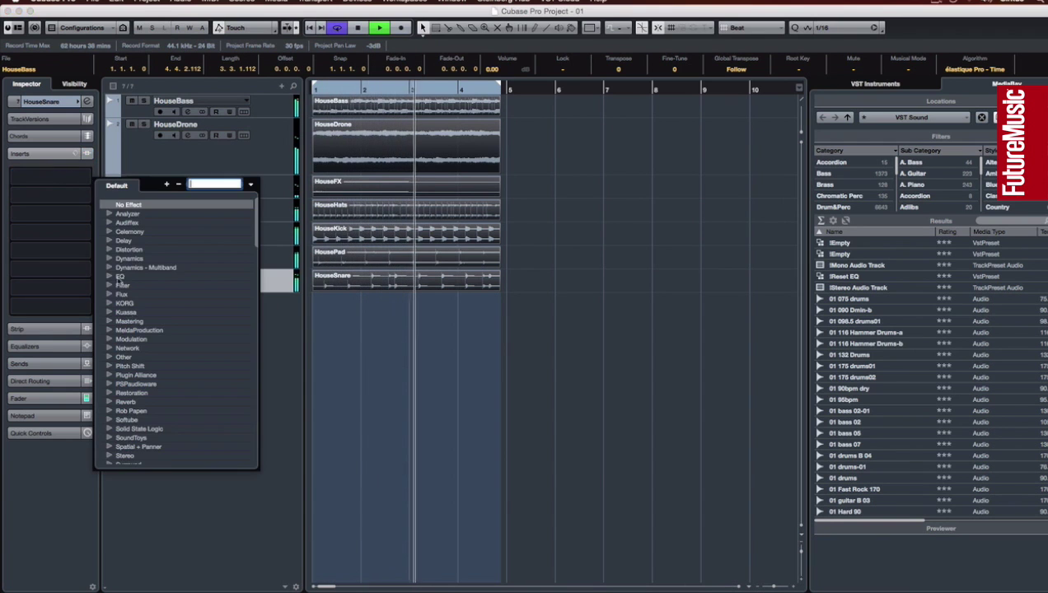
pyautogui.scroll(-10, 121, 285)
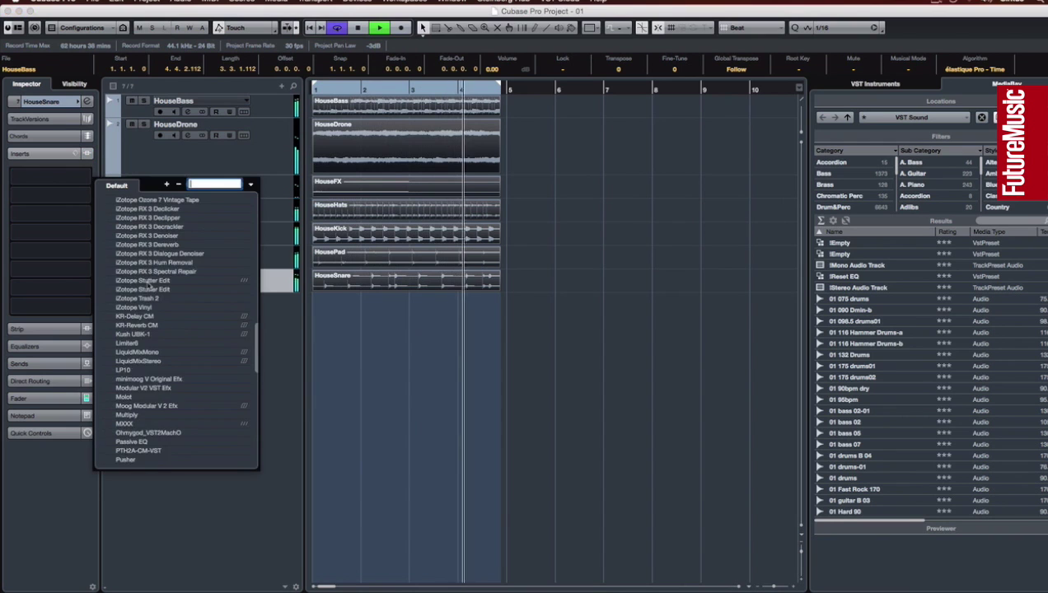
pyautogui.scroll(5, 151, 287)
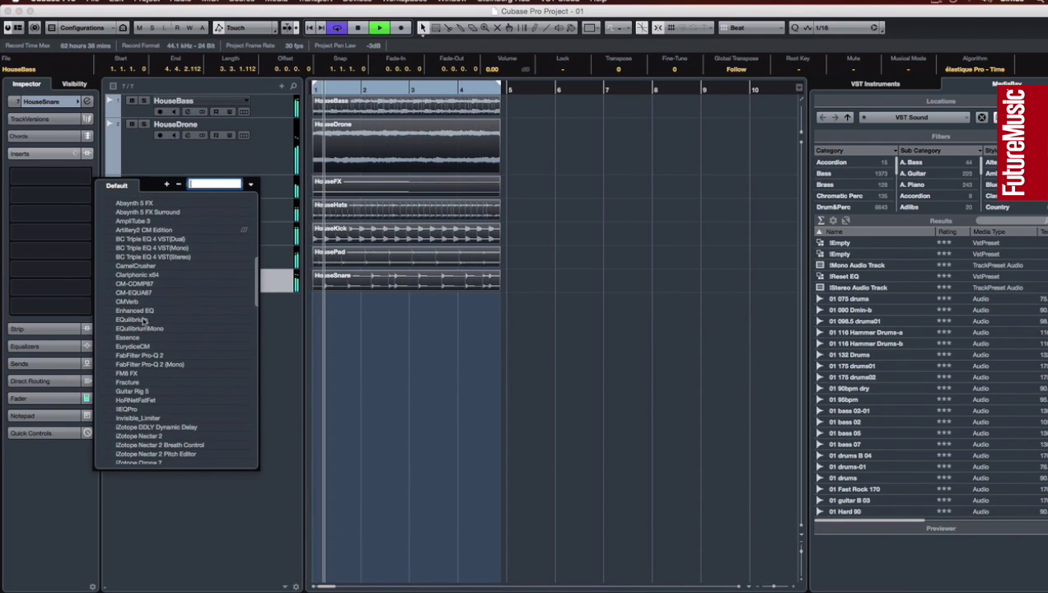
pyautogui.click(144, 321)
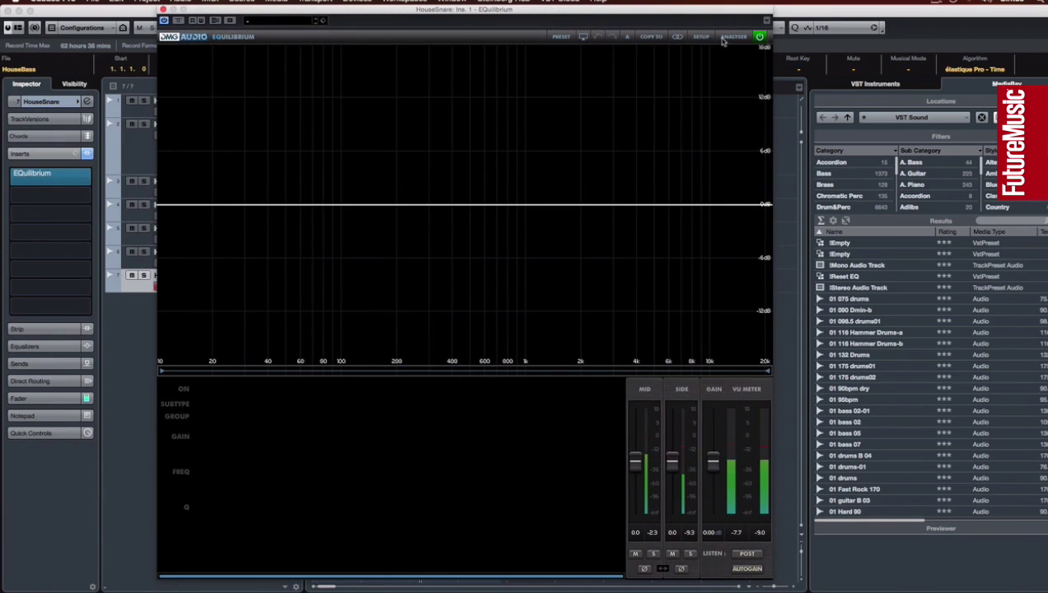
pyautogui.click(725, 38)
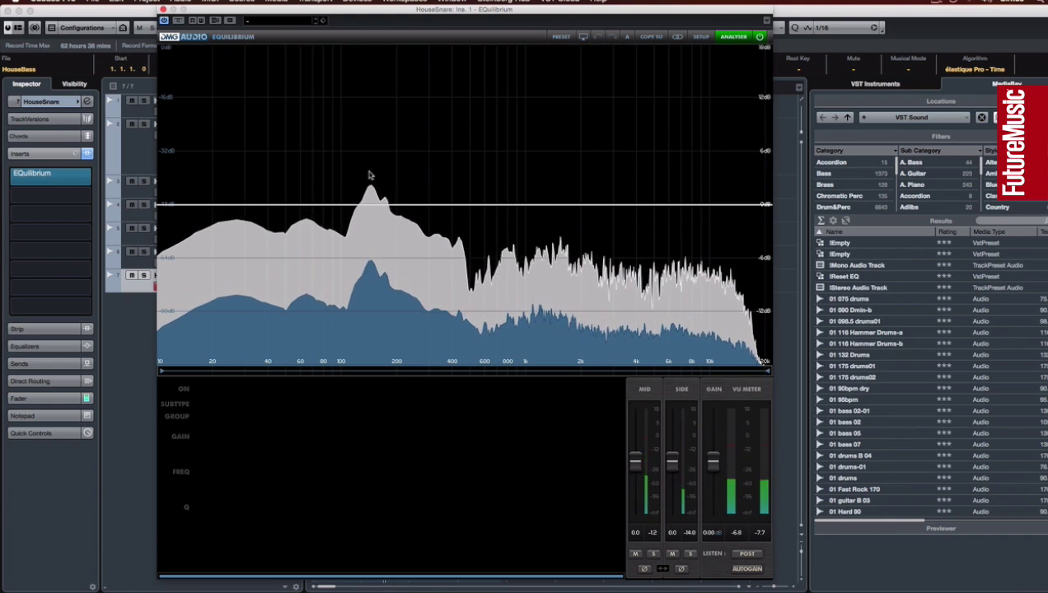
pyautogui.click(163, 8)
# - Reopen the HouseKick's EQuilibrium and add a DMG peak band with a gain of -2 dB
pyautogui.click(251, 231)
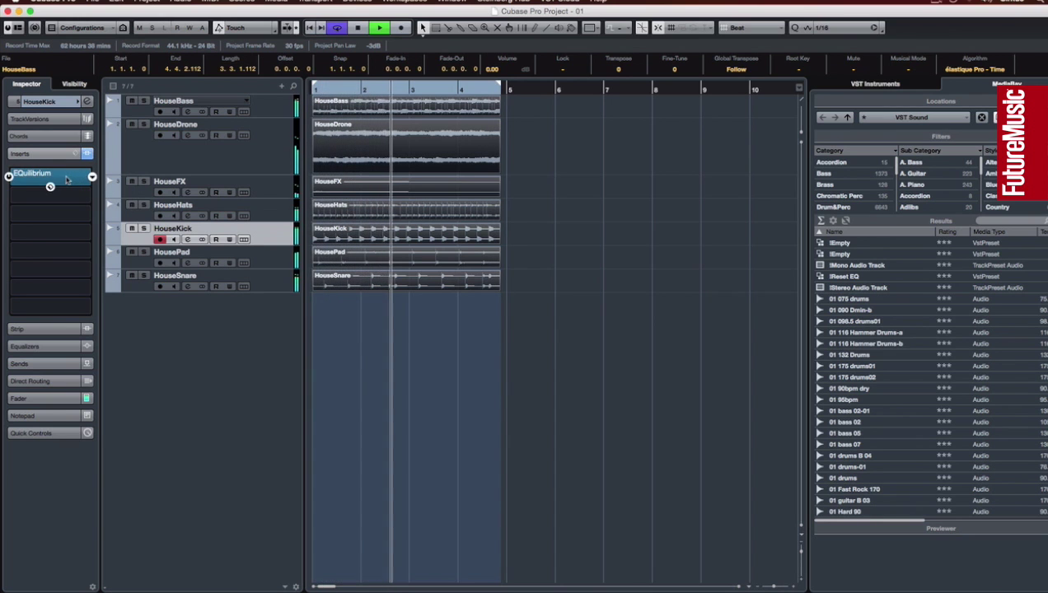
pyautogui.click(69, 176)
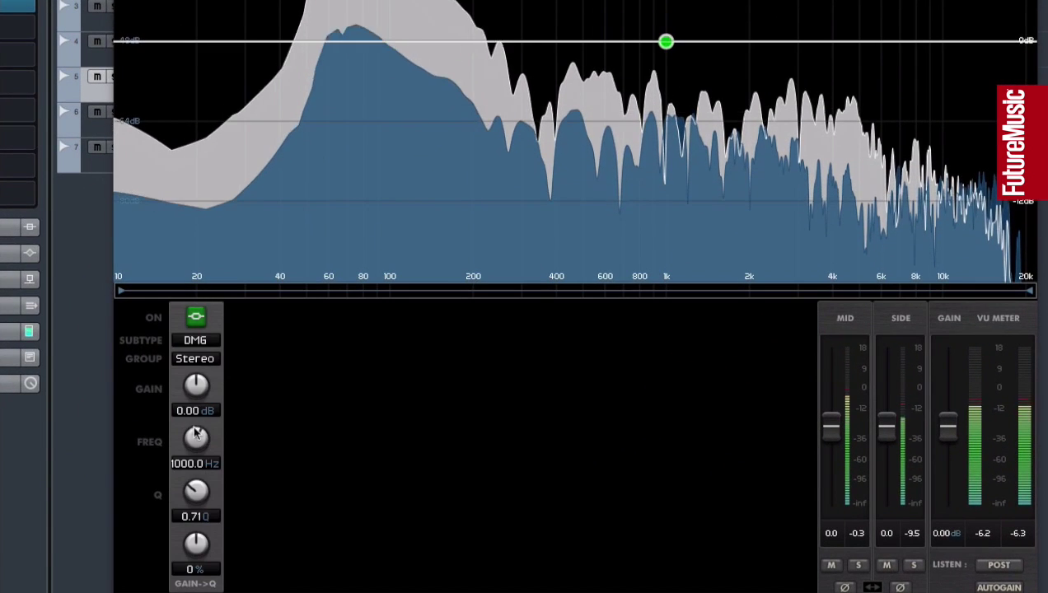
pyautogui.doubleClick(192, 411)
pyautogui.write('-2')
pyautogui.press('Return')
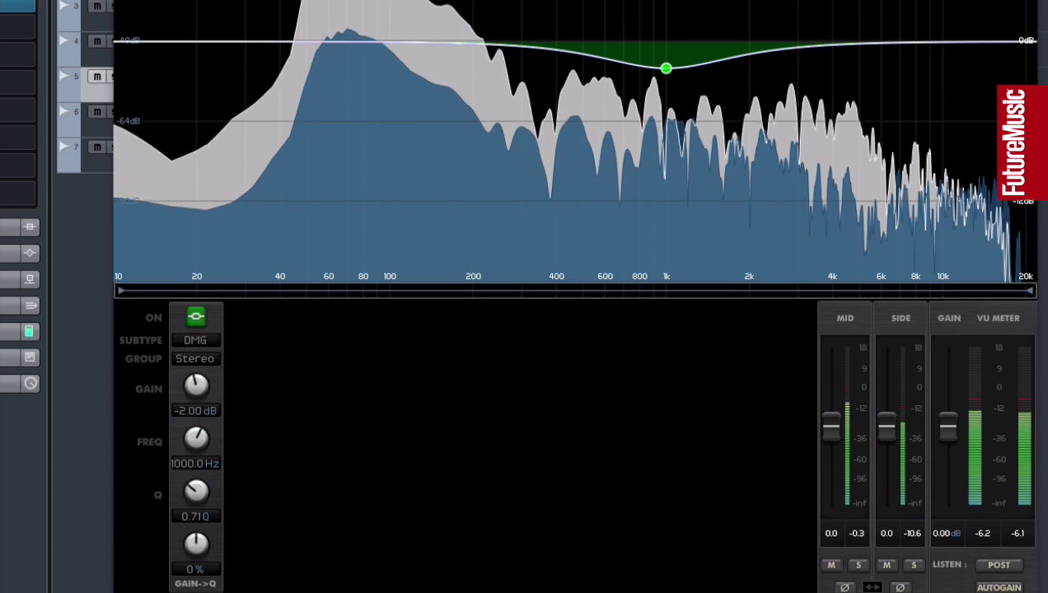
# - Set the kick's peak band frequency to 151 Hz and its Q to 2
pyautogui.doubleClick(190, 465)
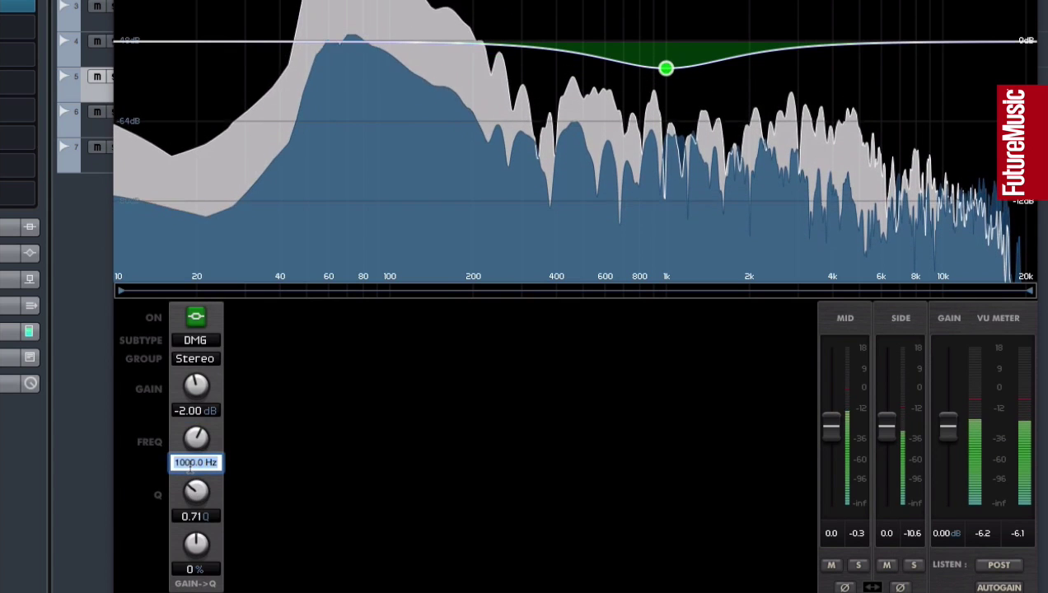
pyautogui.write('151')
pyautogui.press('Return')
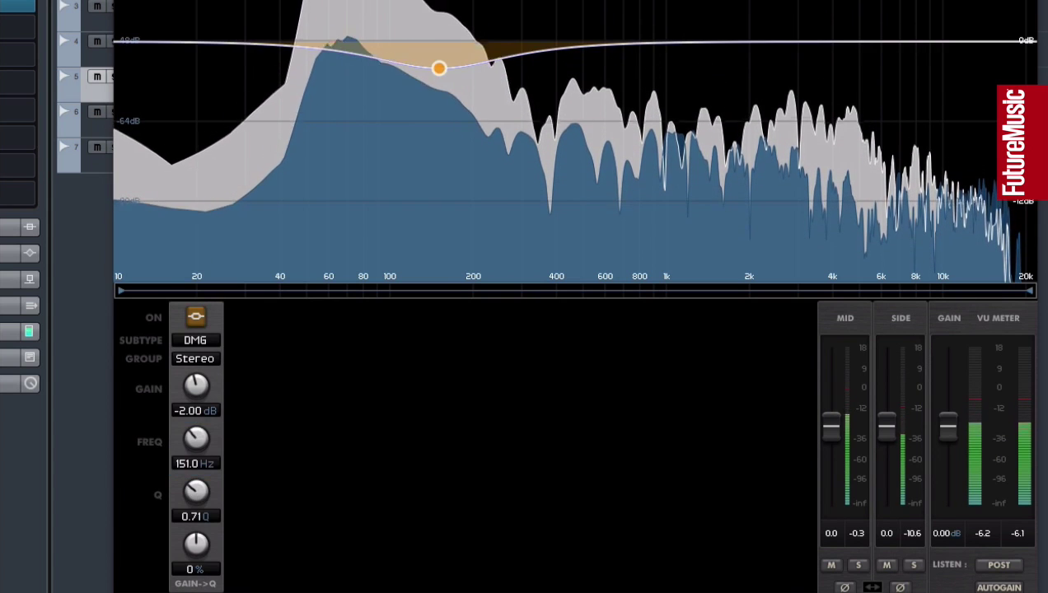
pyautogui.doubleClick(203, 515)
pyautogui.write('2')
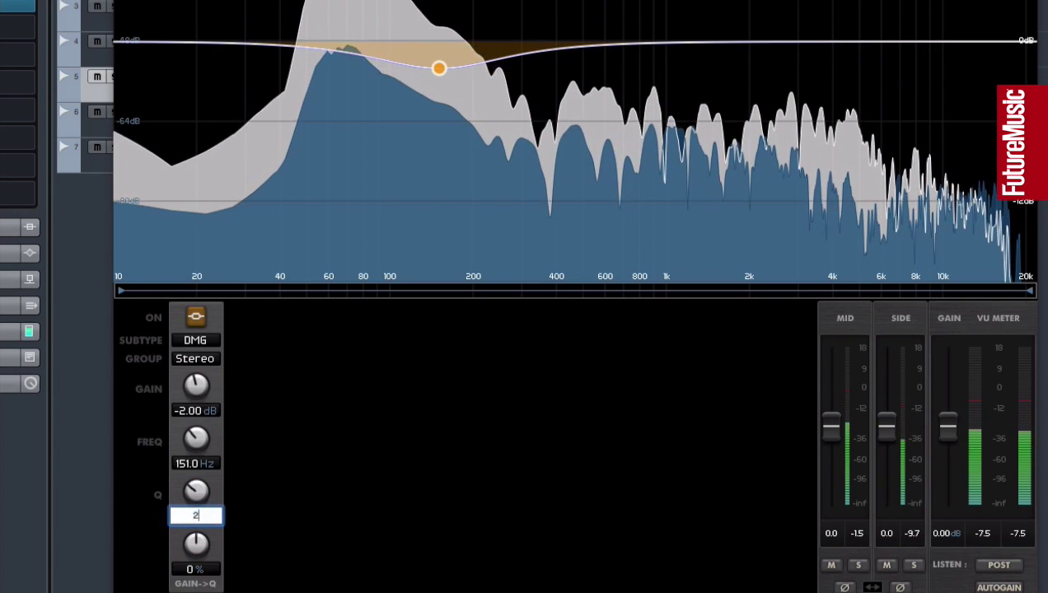
pyautogui.press('Return')
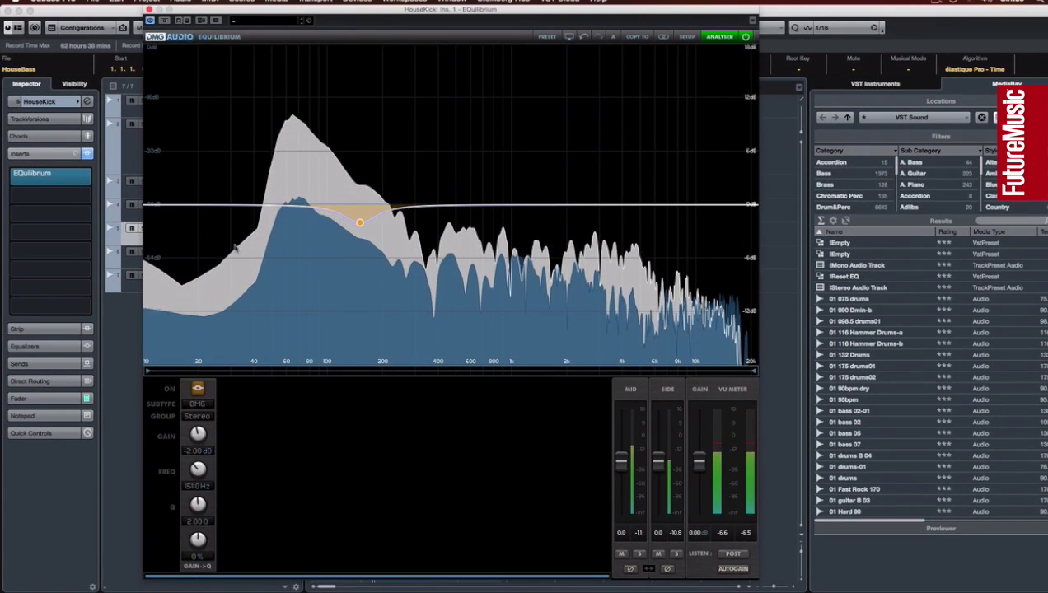
# - Close the kick's EQ, reopen the HouseSnare's EQuilibrium and add a first band as a DMG high-pass filter
pyautogui.press('super+w')
pyautogui.press('Down')
pyautogui.press('Down')
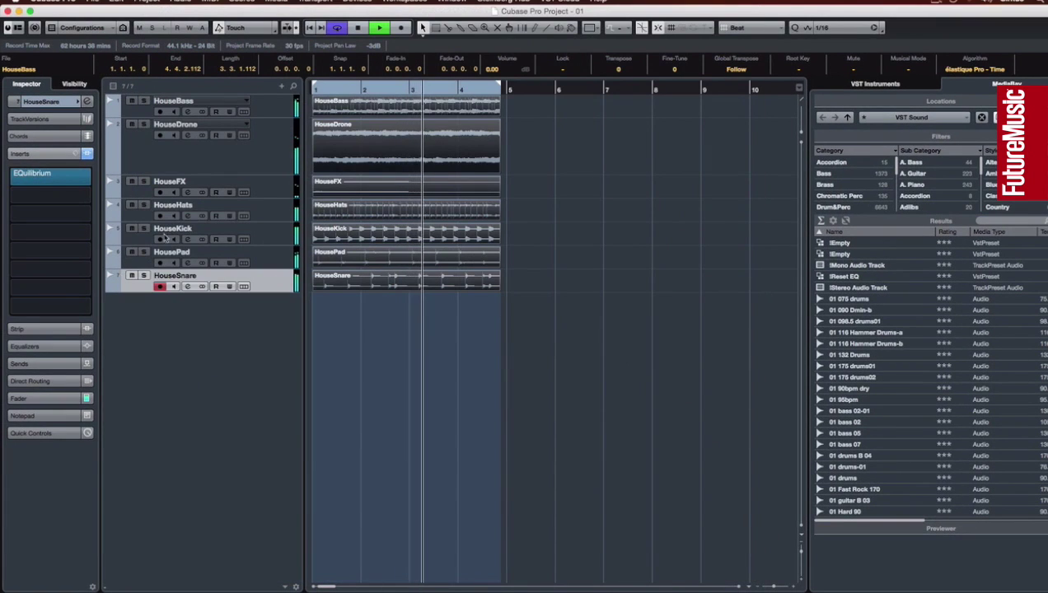
pyautogui.click(47, 175)
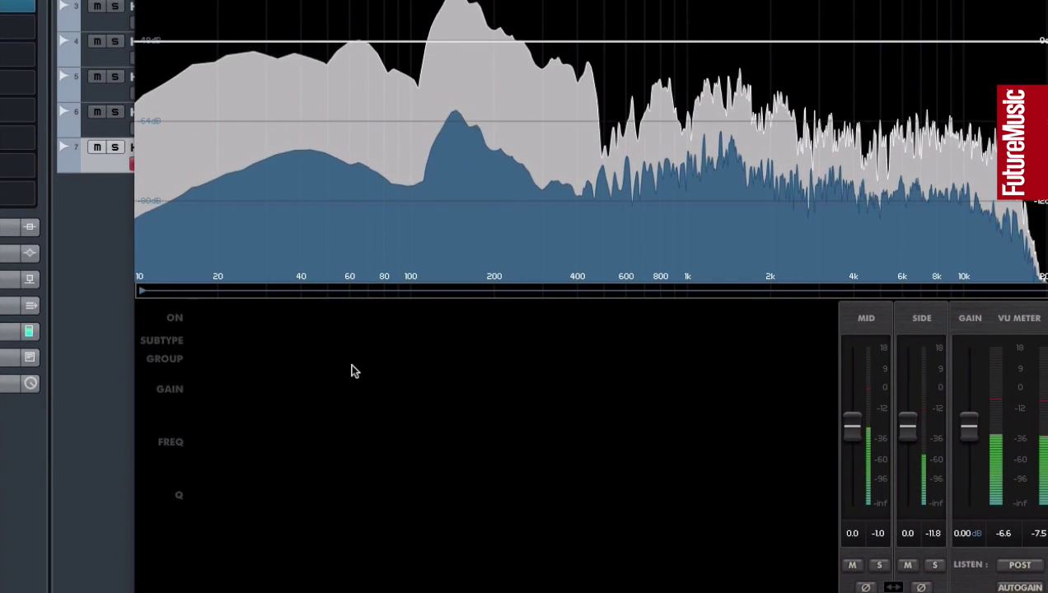
pyautogui.click(255, 362)
pyautogui.click(218, 339)
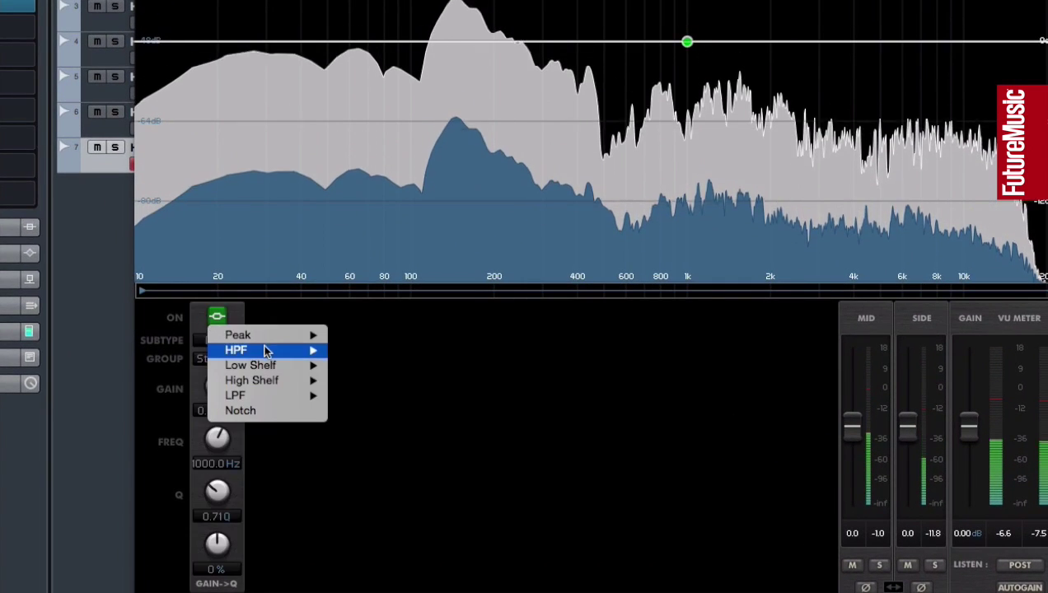
pyautogui.moveTo(263, 351)
pyautogui.click(363, 350)
# - Set the snare's high-pass filter frequency to 100 Hz
pyautogui.rightClick(213, 451)
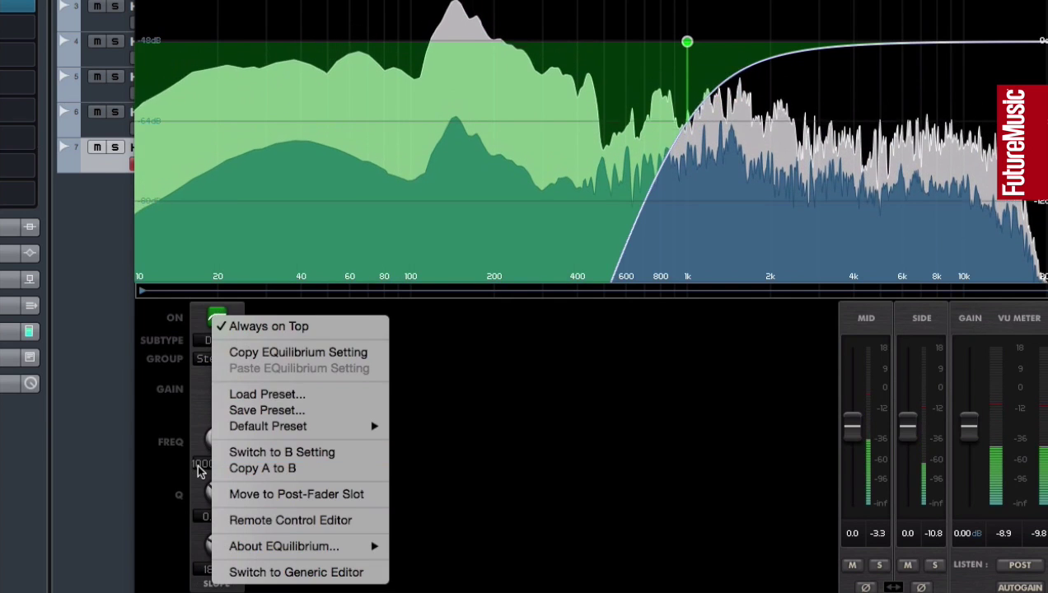
pyautogui.doubleClick(205, 464)
pyautogui.write('100')
pyautogui.press('Return')
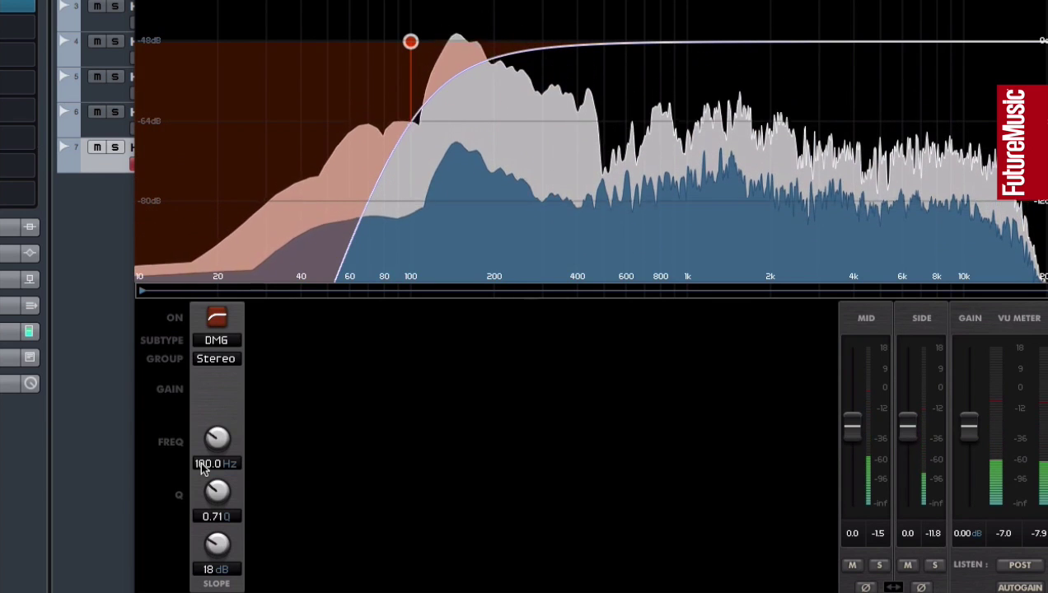
# - Add a second band to the snare's EQ as a DMG low-pass filter
pyautogui.click(316, 408)
pyautogui.click(272, 340)
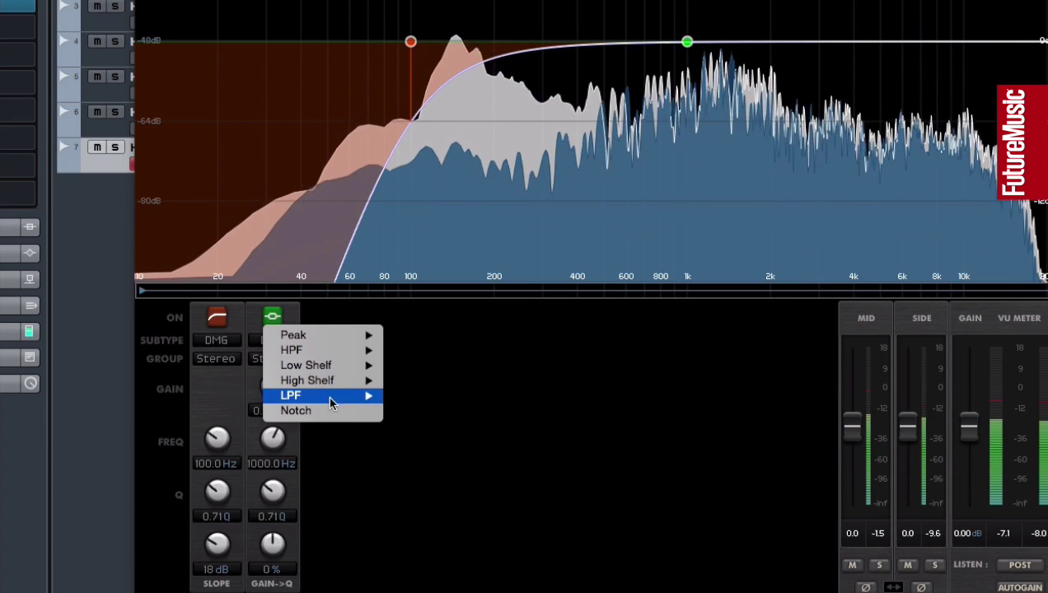
pyautogui.moveTo(332, 397)
pyautogui.click(432, 398)
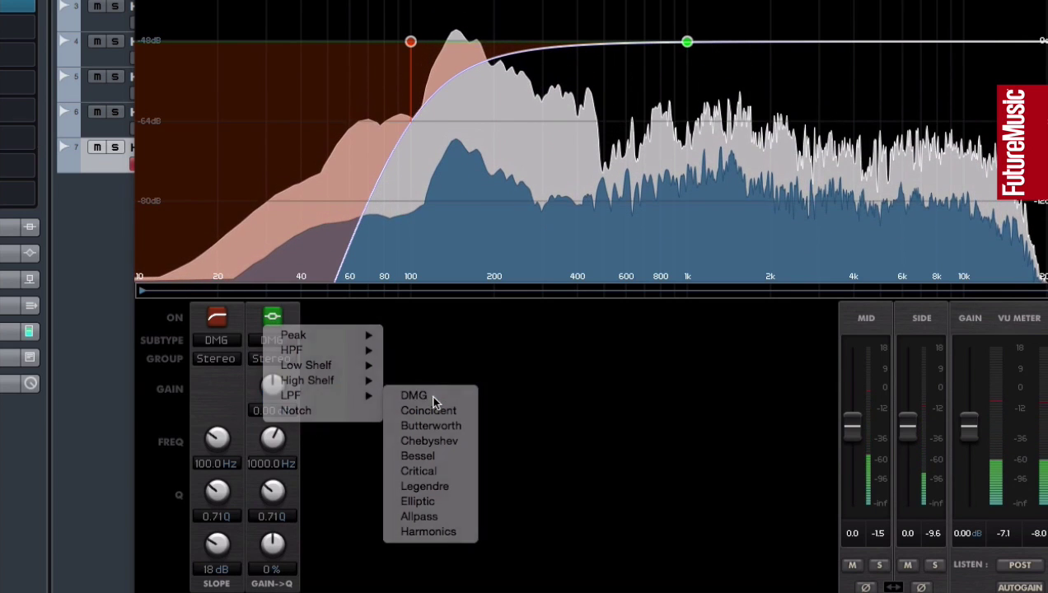
pyautogui.rightClick(430, 400)
pyautogui.click(480, 449)
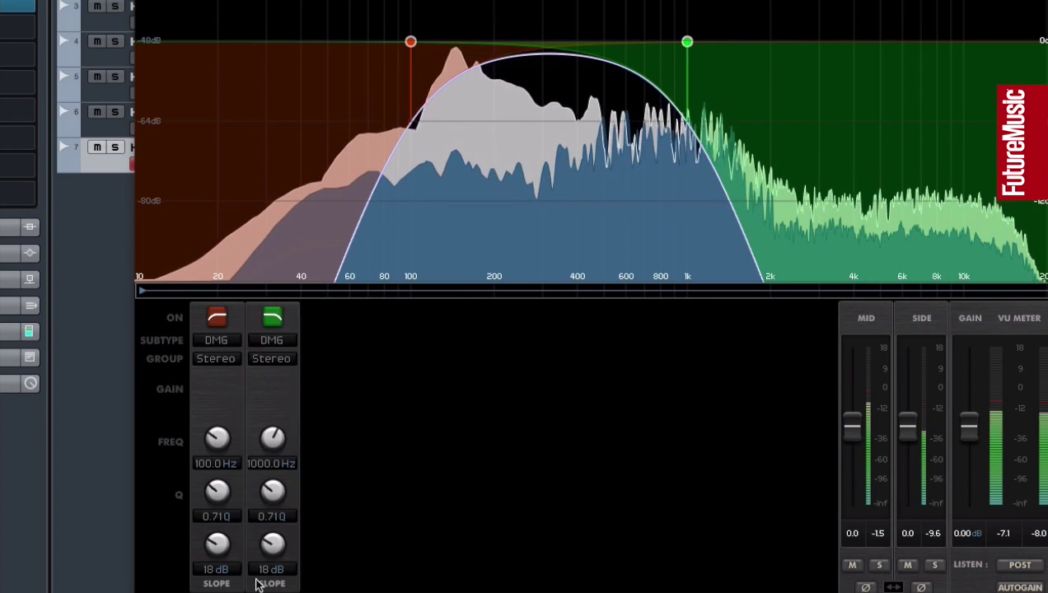
# - Set the snare's low-pass filter to a 12 dB slope and a frequency of 10000 Hz, closing the EQ when done
pyautogui.moveTo(273, 547); pyautogui.dragTo(272, 568)
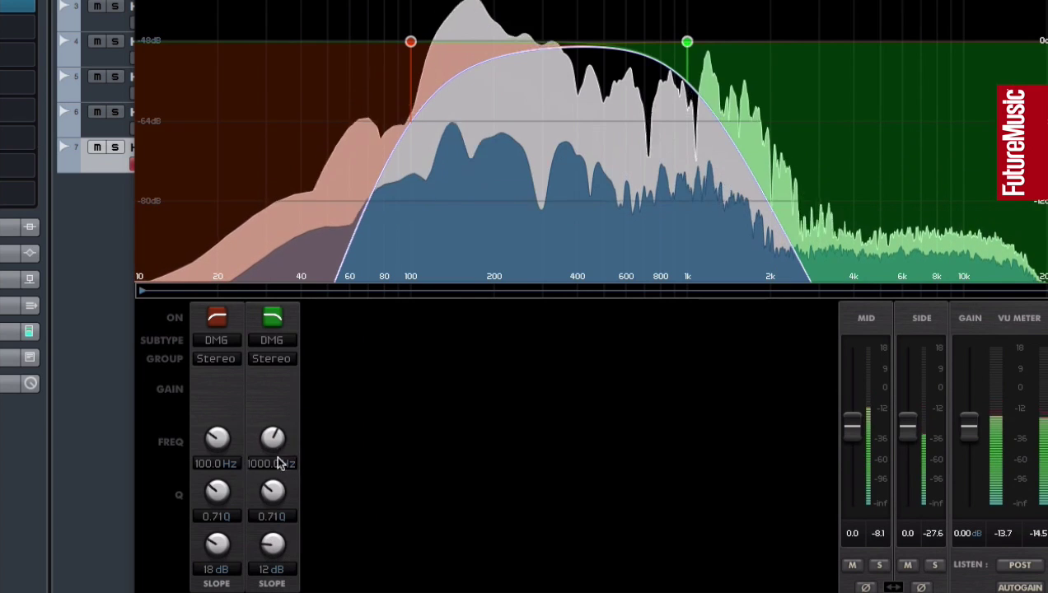
pyautogui.doubleClick(275, 465)
pyautogui.write('10000')
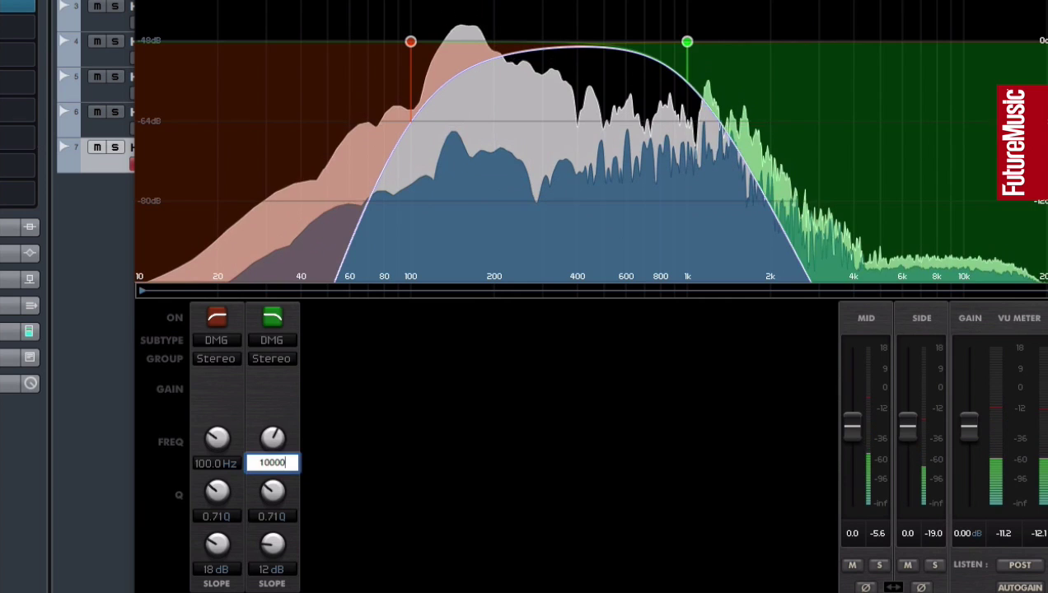
pyautogui.press('Return')
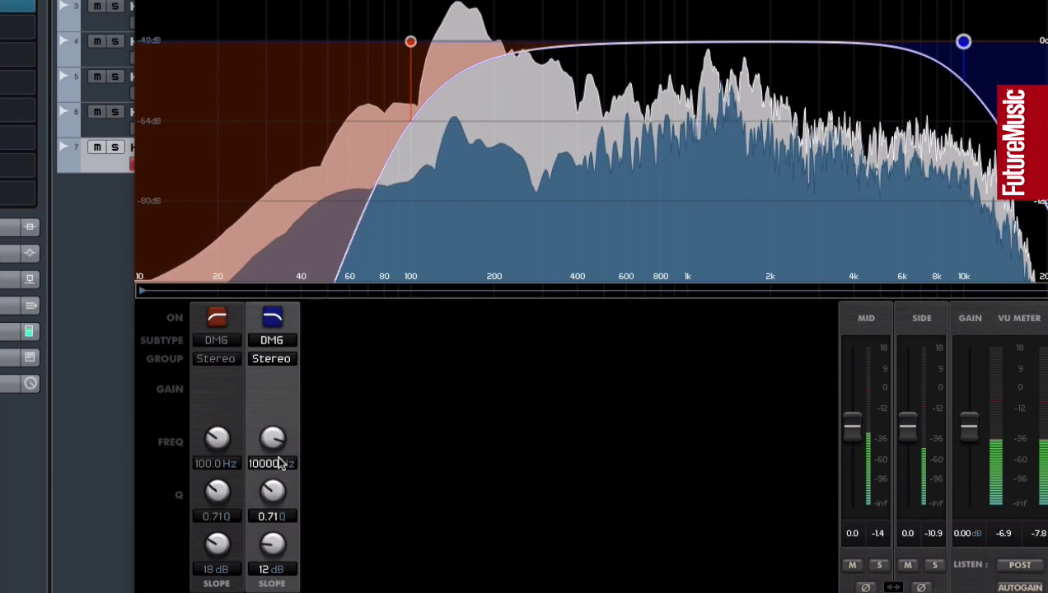
pyautogui.rightClick(424, 389)
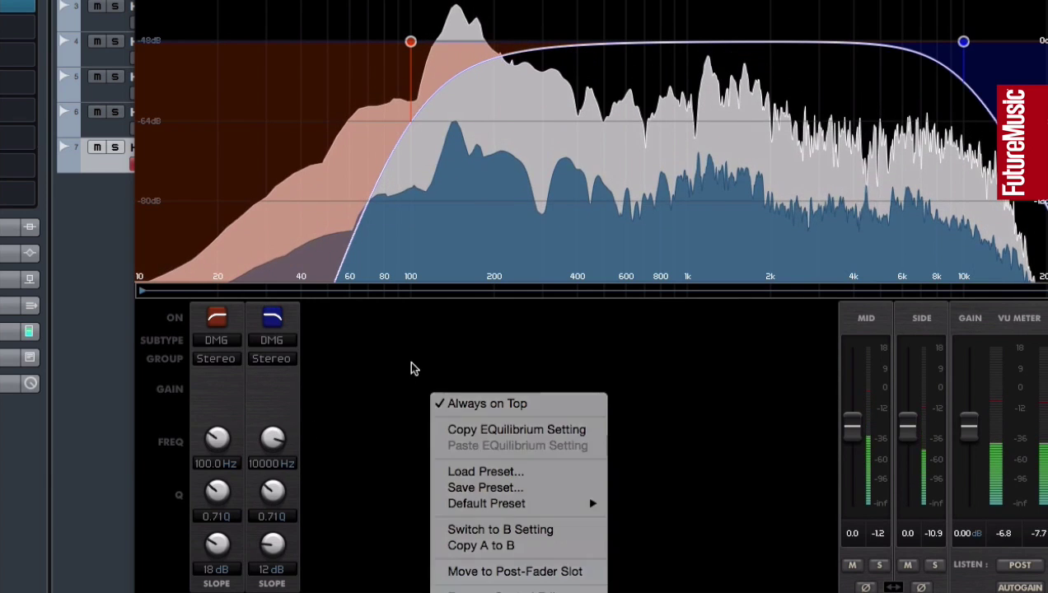
pyautogui.click(408, 358)
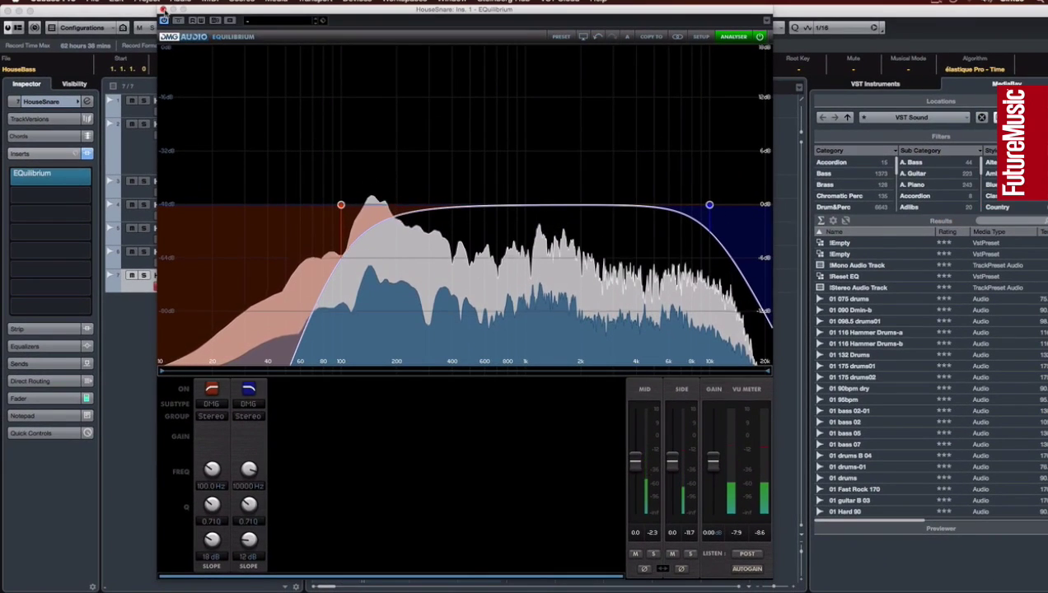
pyautogui.click(163, 9)
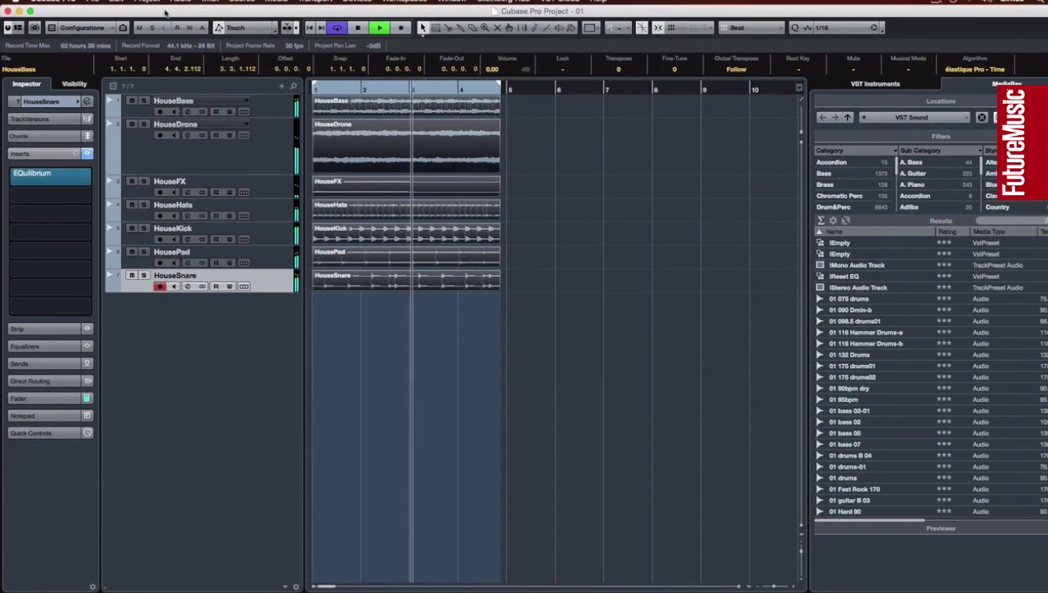
# - Insert EQuilibrium on the HousePad track and turn on its spectrum analyser
pyautogui.click(271, 259)
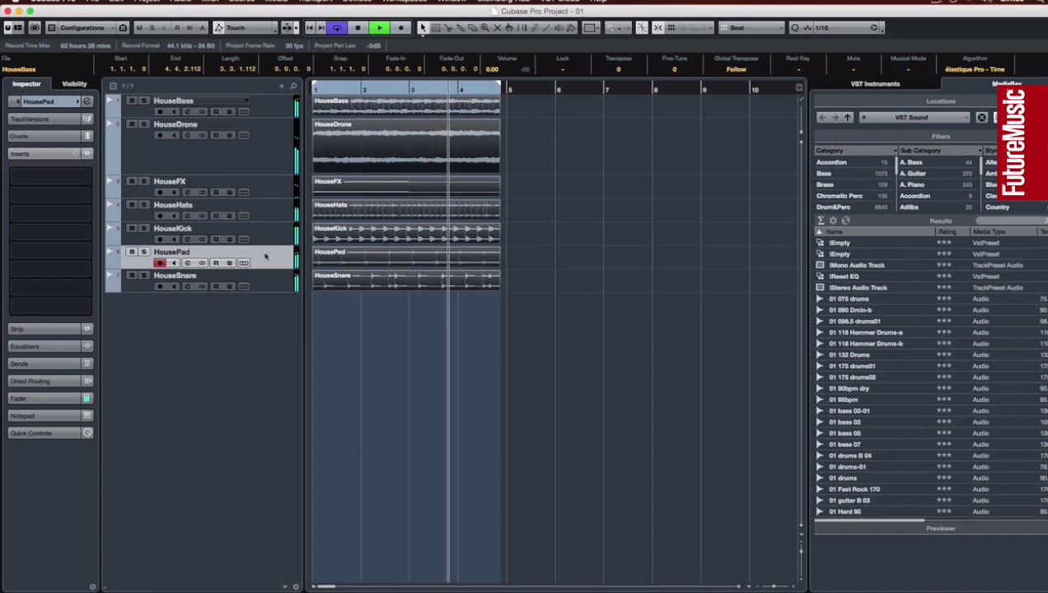
pyautogui.click(49, 190)
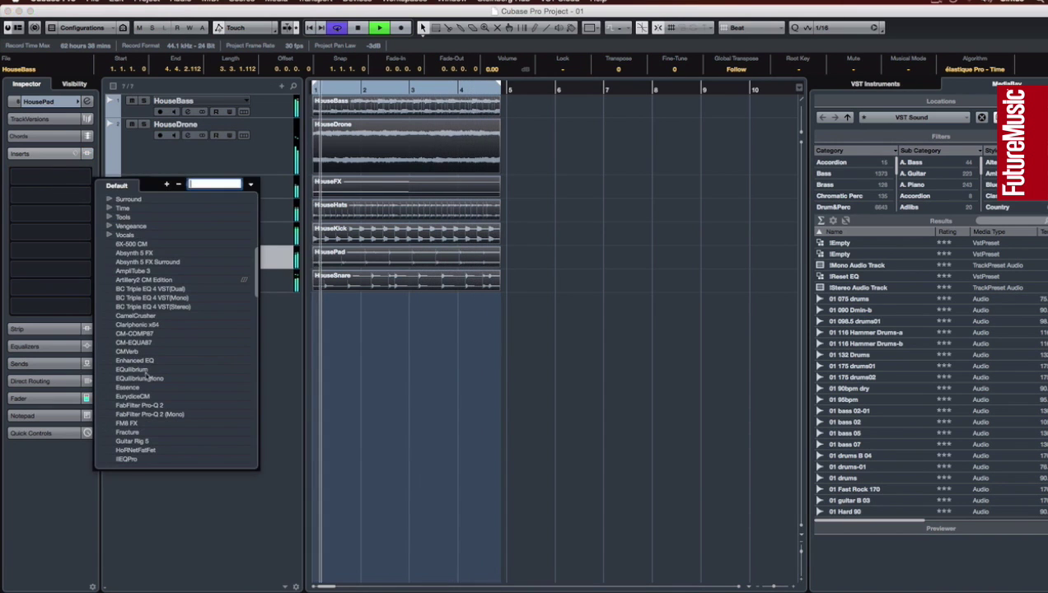
pyautogui.click(136, 367)
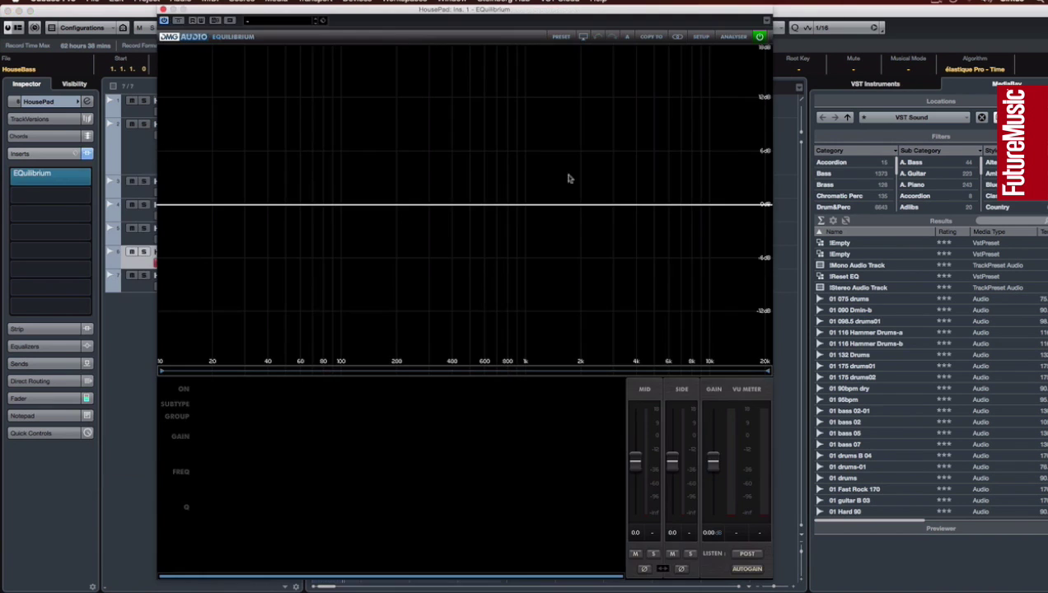
pyautogui.click(733, 37)
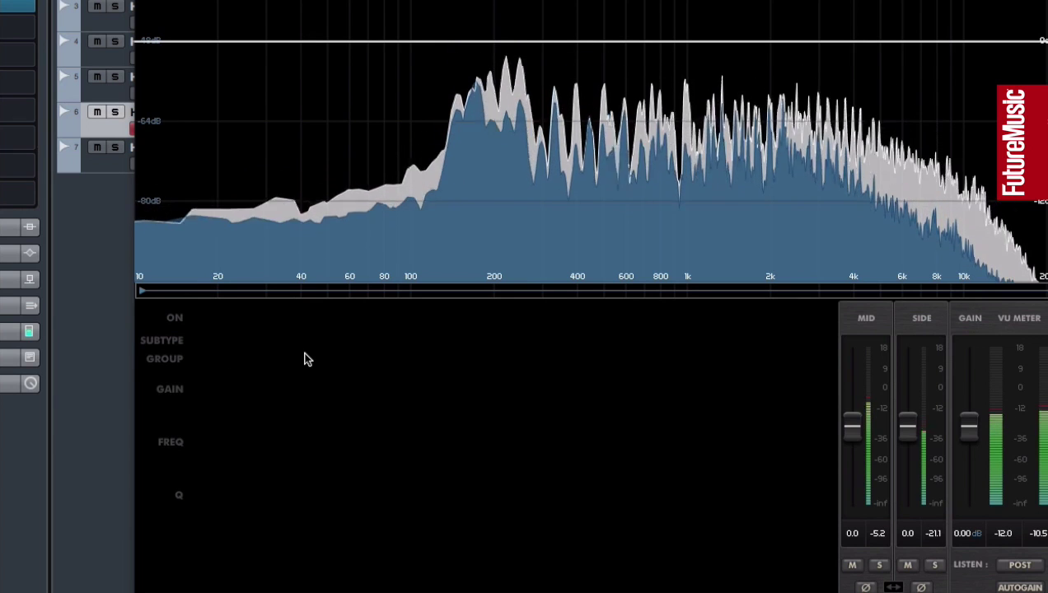
# - Add a first band to the HousePad's EQ as a DMG low shelf
pyautogui.click(191, 317)
pyautogui.click(217, 315)
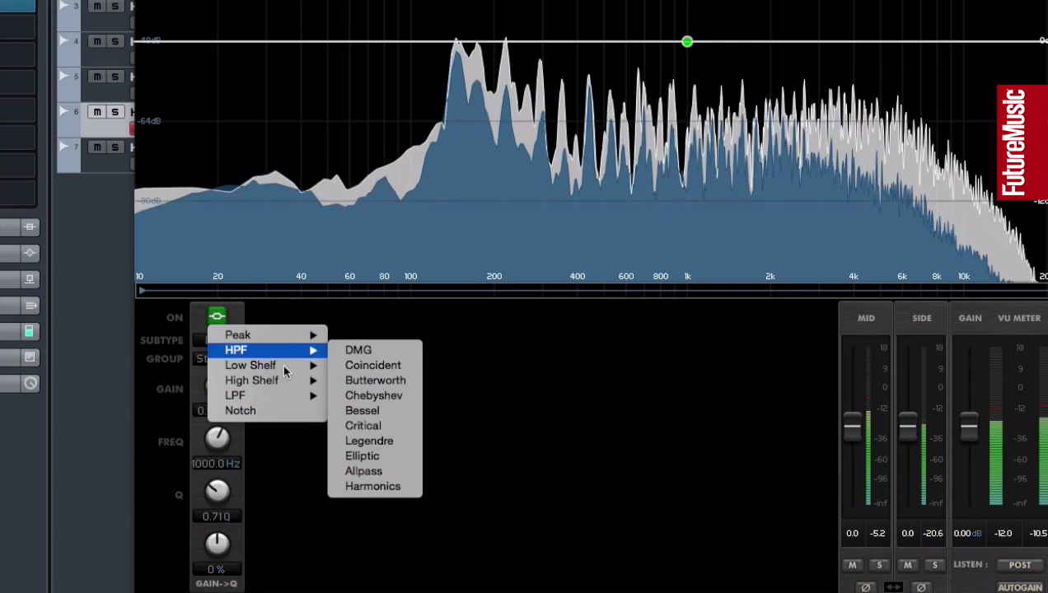
pyautogui.moveTo(284, 372)
pyautogui.click(384, 360)
pyautogui.rightClick(367, 368)
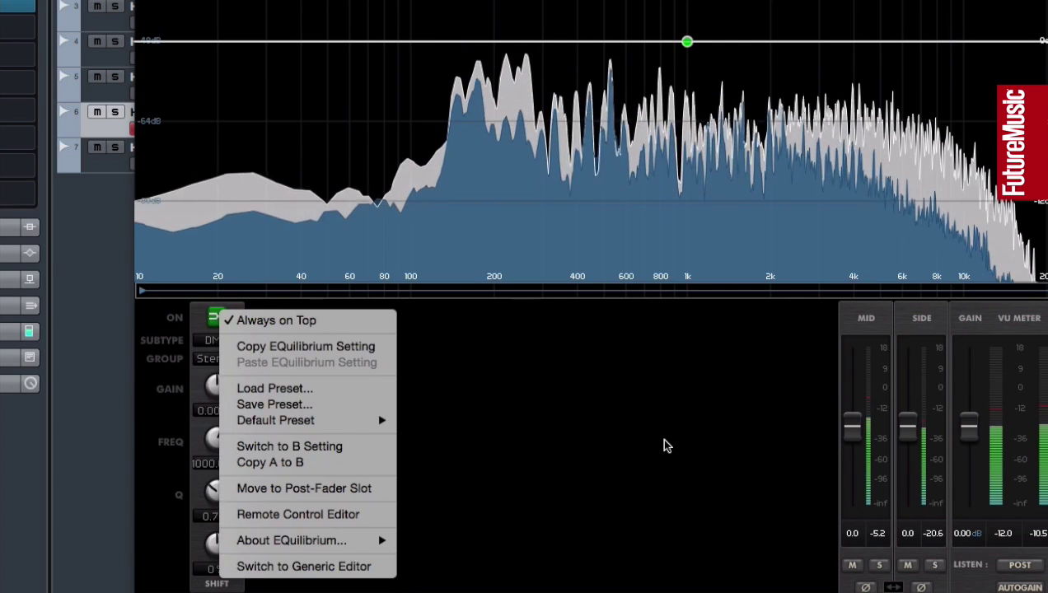
pyautogui.press('Escape')
# - Set the gain of the pad's low shelf to -3 dB
pyautogui.click(217, 409)
pyautogui.press('BackSpace')
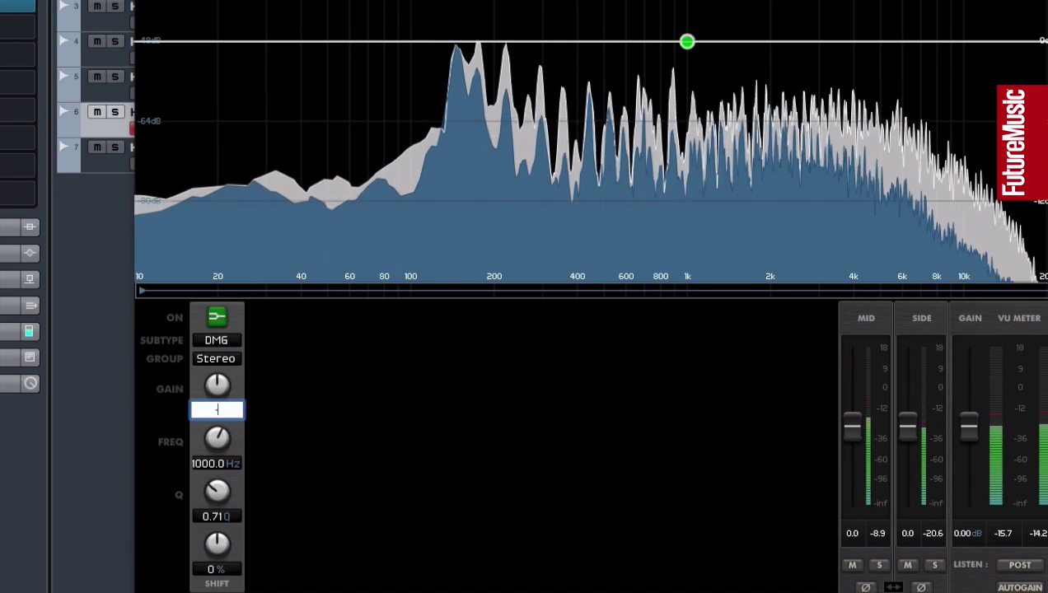
pyautogui.write('-3')
pyautogui.press('Return')
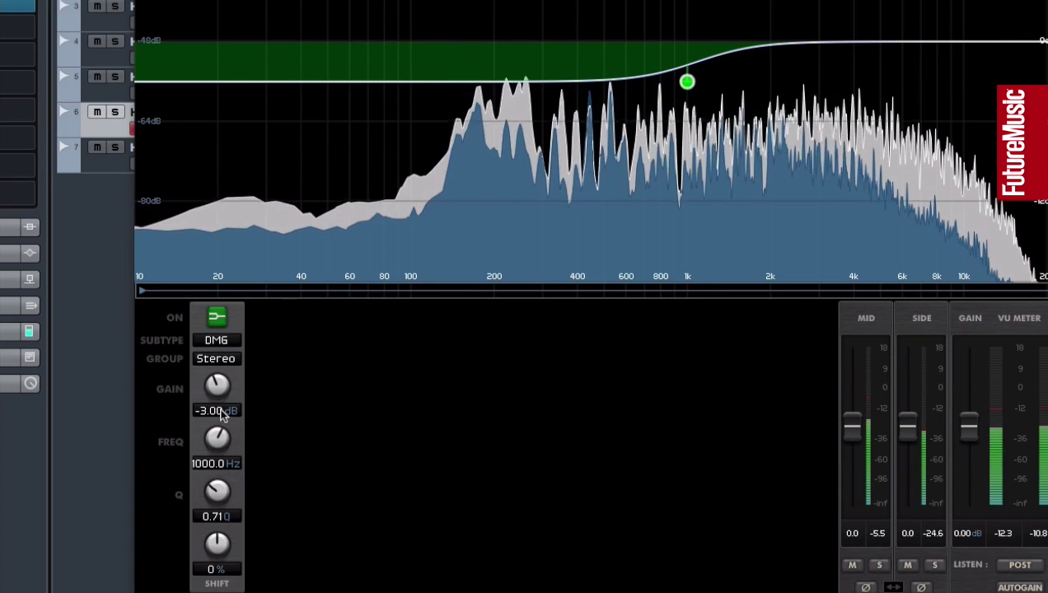
# - Set the pad's low-shelf frequency to 500 Hz and its Q to 1
pyautogui.click(221, 463)
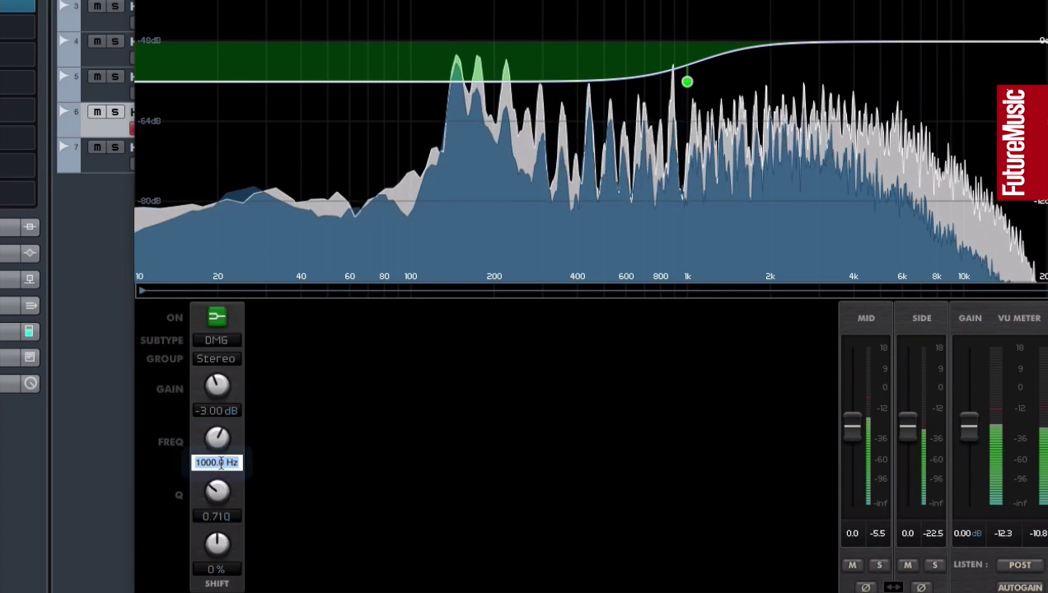
pyautogui.write('500')
pyautogui.press('Return')
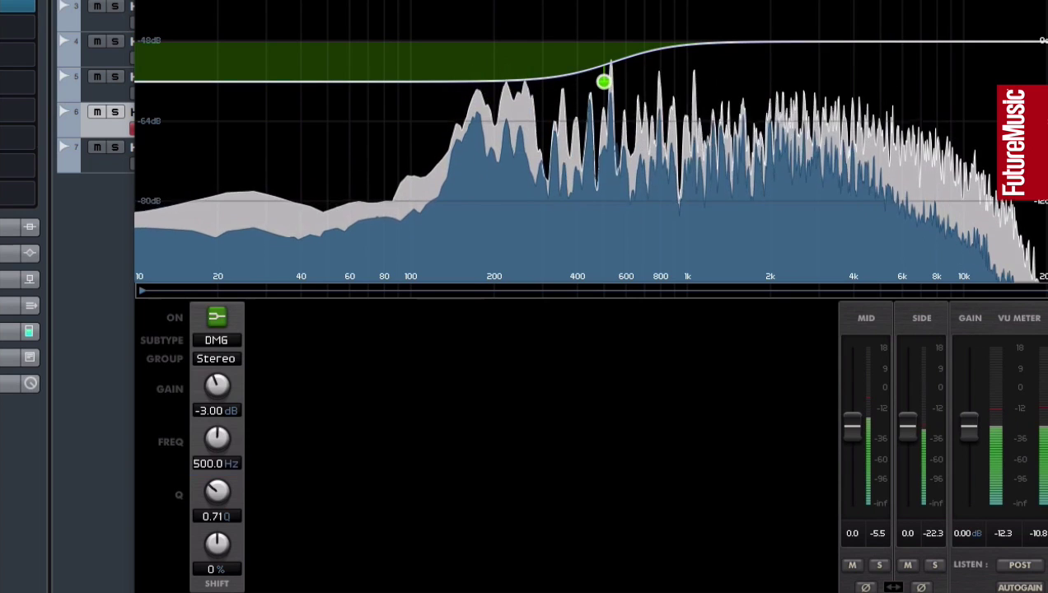
pyautogui.click(220, 517)
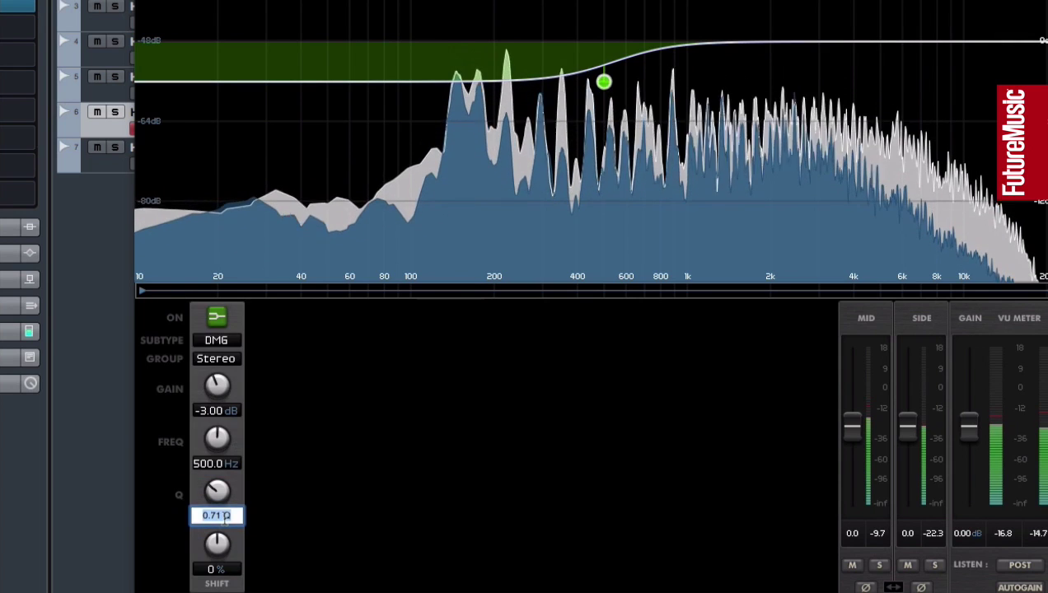
pyautogui.write('1')
pyautogui.press('Return')
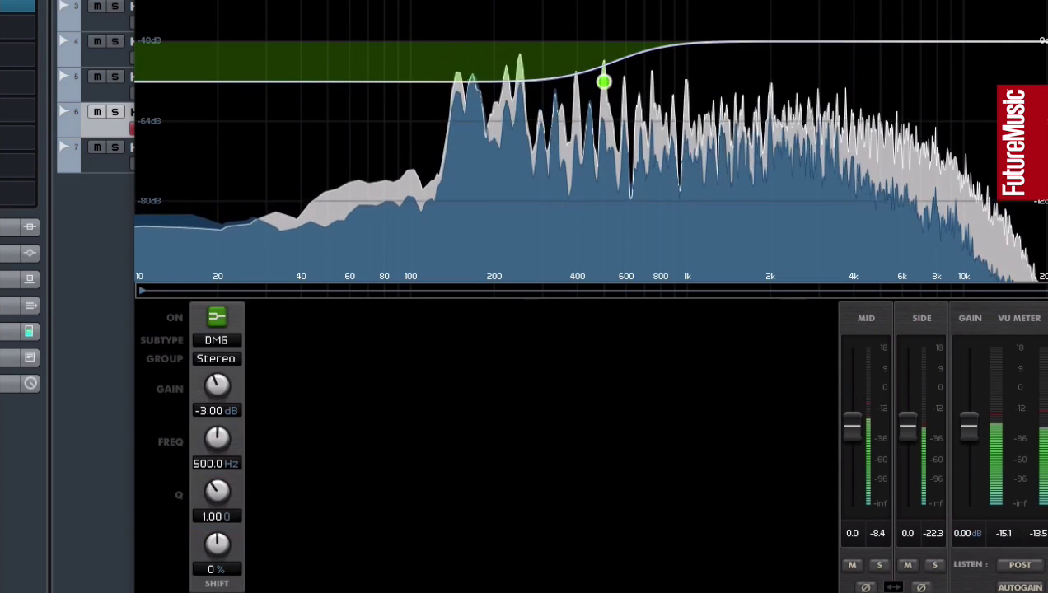
# - Bypass and re-enable the pad's low-shelf band to compare the sound, closing the EQ when done
pyautogui.click(217, 319)
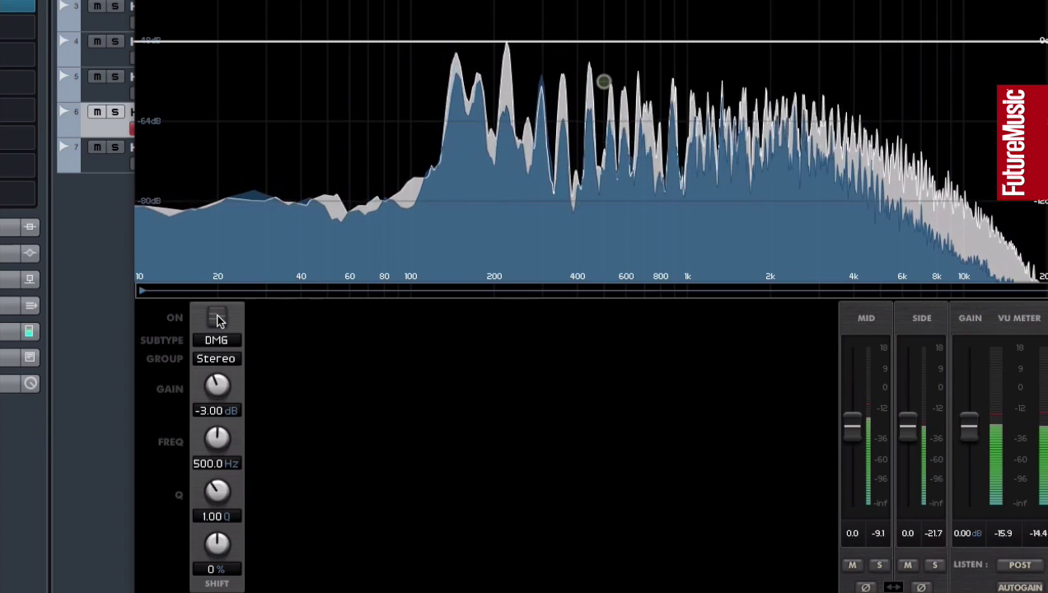
pyautogui.click(218, 319)
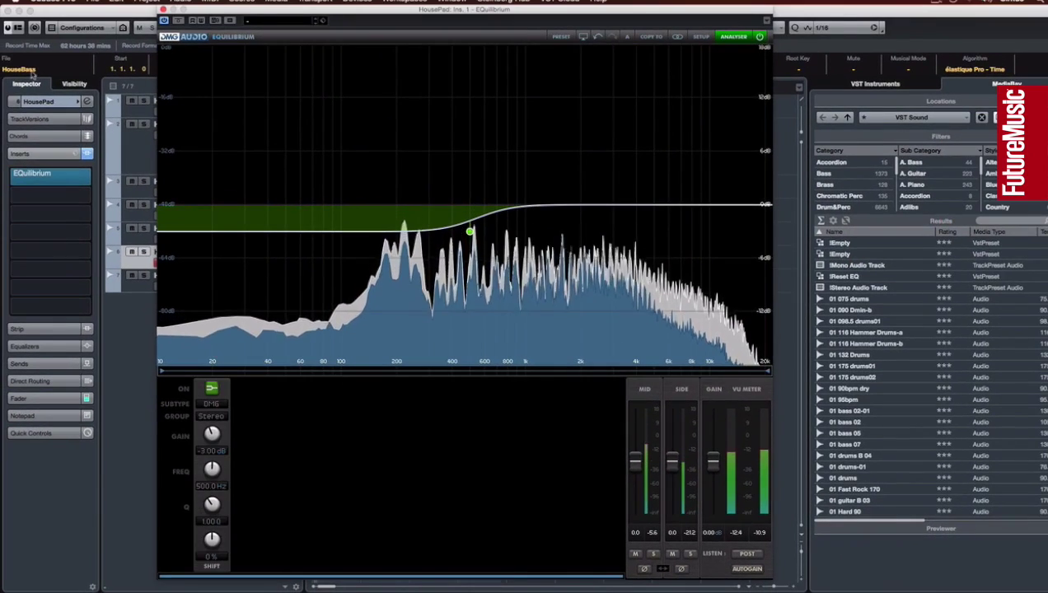
pyautogui.click(163, 9)
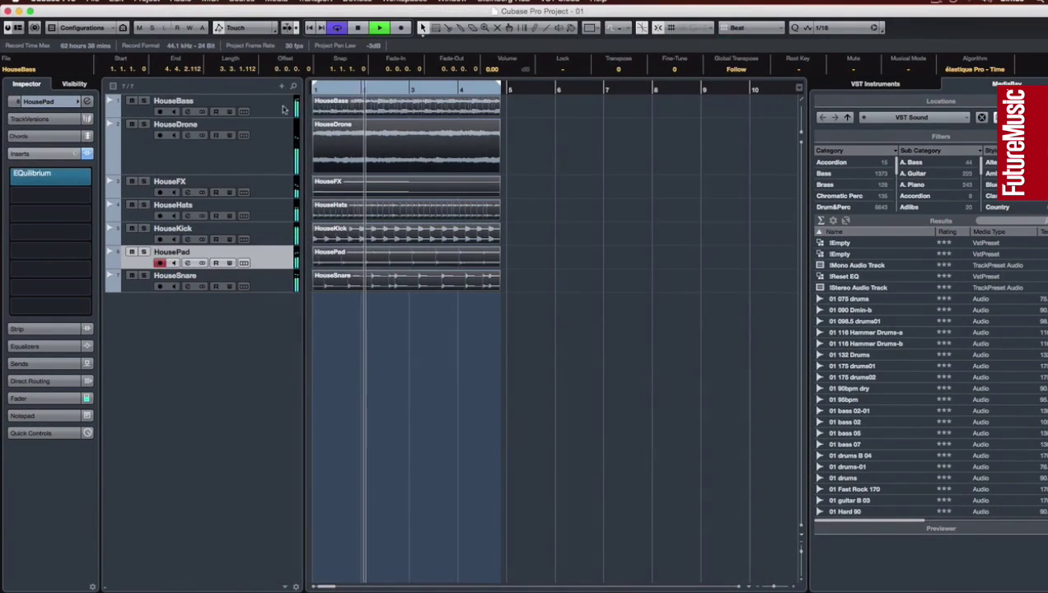
# - Insert EQuilibrium on the HouseBass track and add a first DMG peak band
pyautogui.click(231, 107)
pyautogui.click(86, 180)
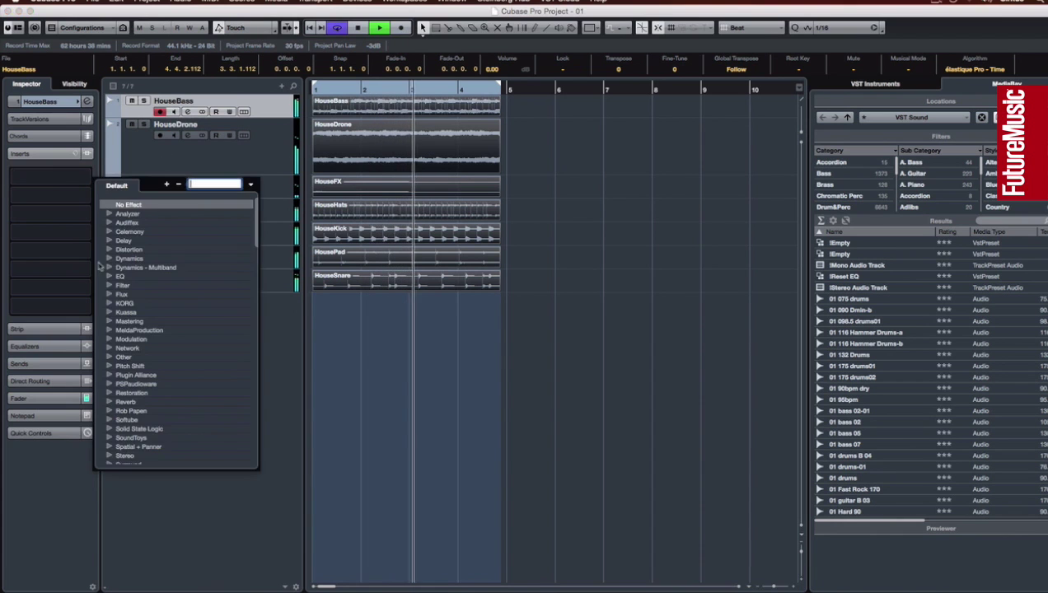
pyautogui.scroll(-10, 152, 333)
pyautogui.scroll(10, 154, 332)
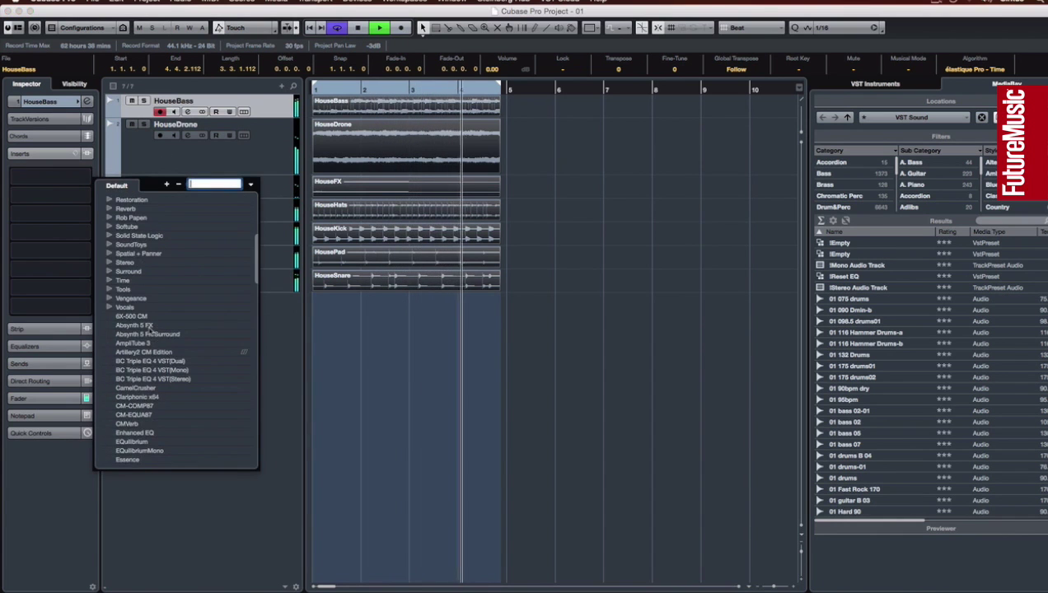
pyautogui.click(152, 436)
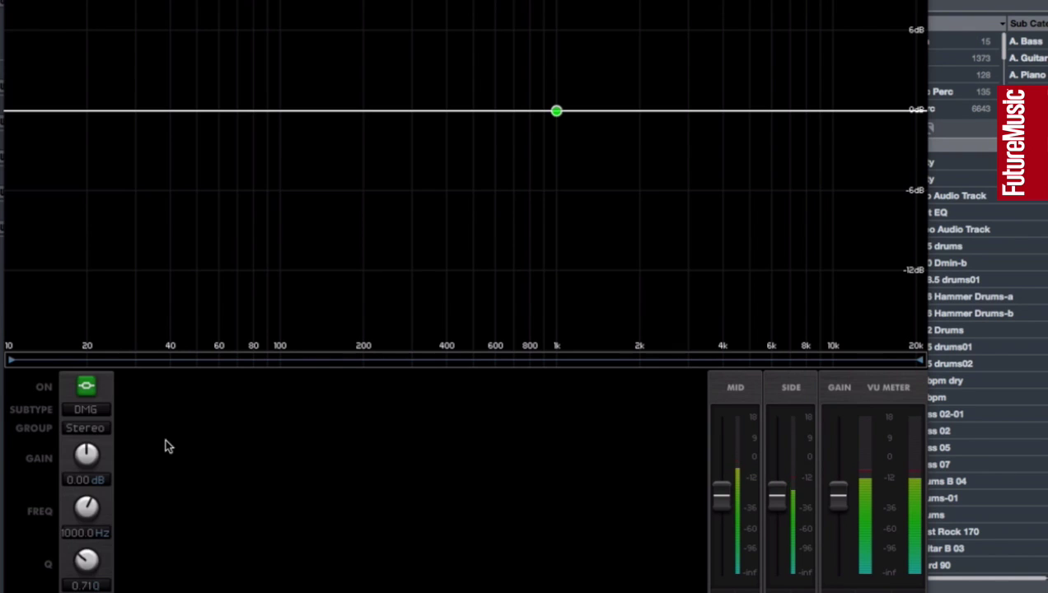
# - Set the gain of the bass EQ's peak band to -4 dB and duplicate the band
pyautogui.click(96, 479)
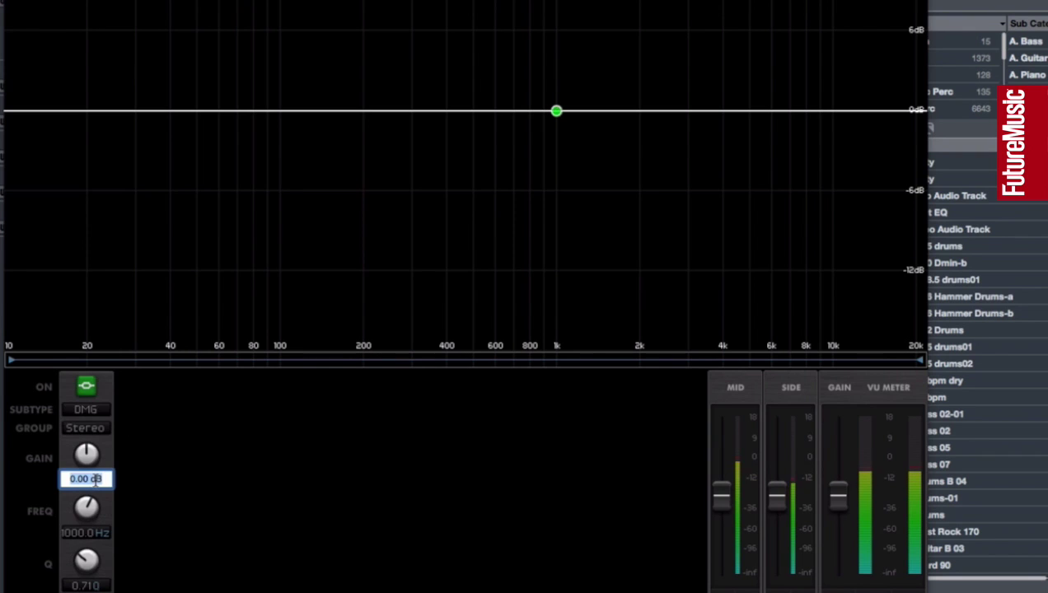
pyautogui.write('-4')
pyautogui.press('Return')
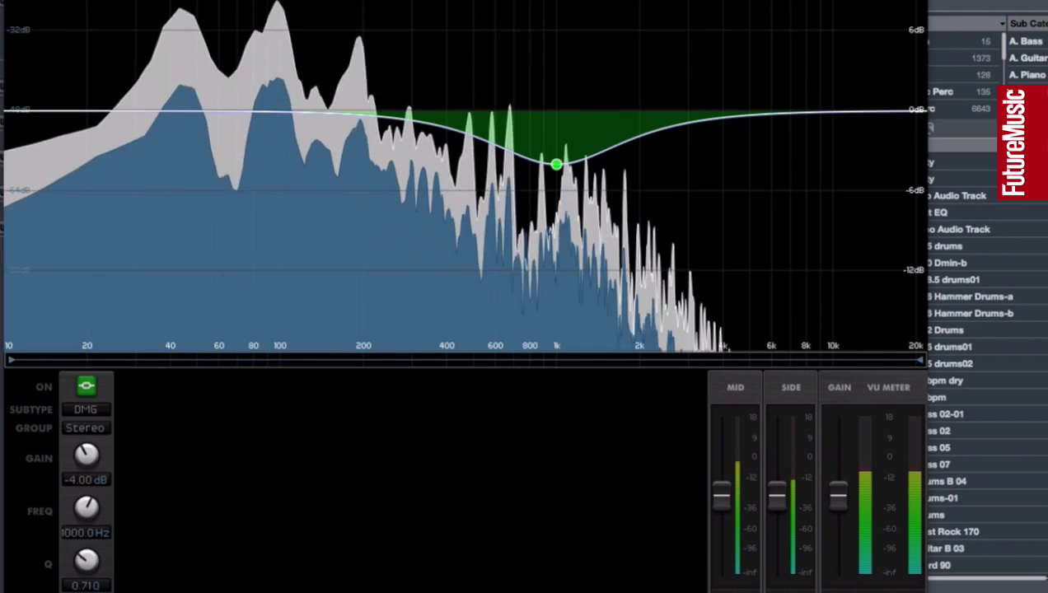
pyautogui.click(107, 396)
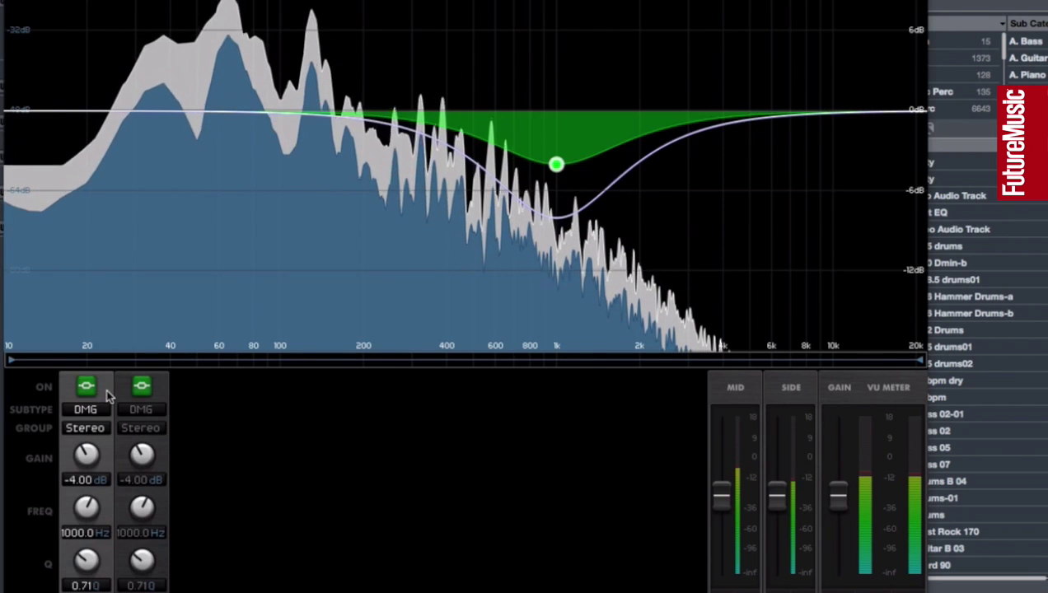
# - Set the bass EQ's first peak band to 70 Hz and the second to 151 Hz
pyautogui.click(77, 534)
pyautogui.write('70')
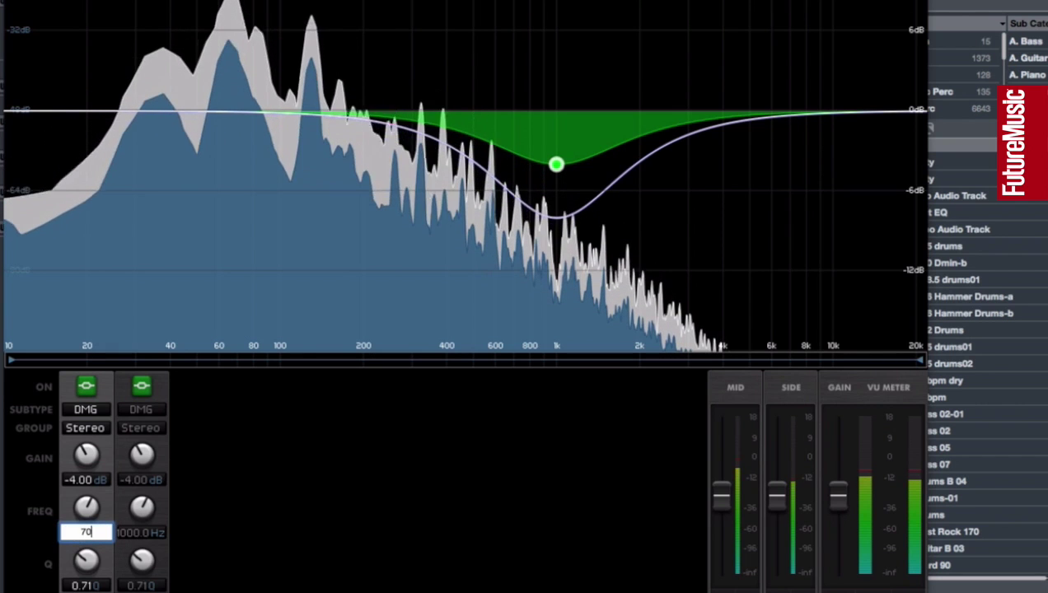
pyautogui.press('Return')
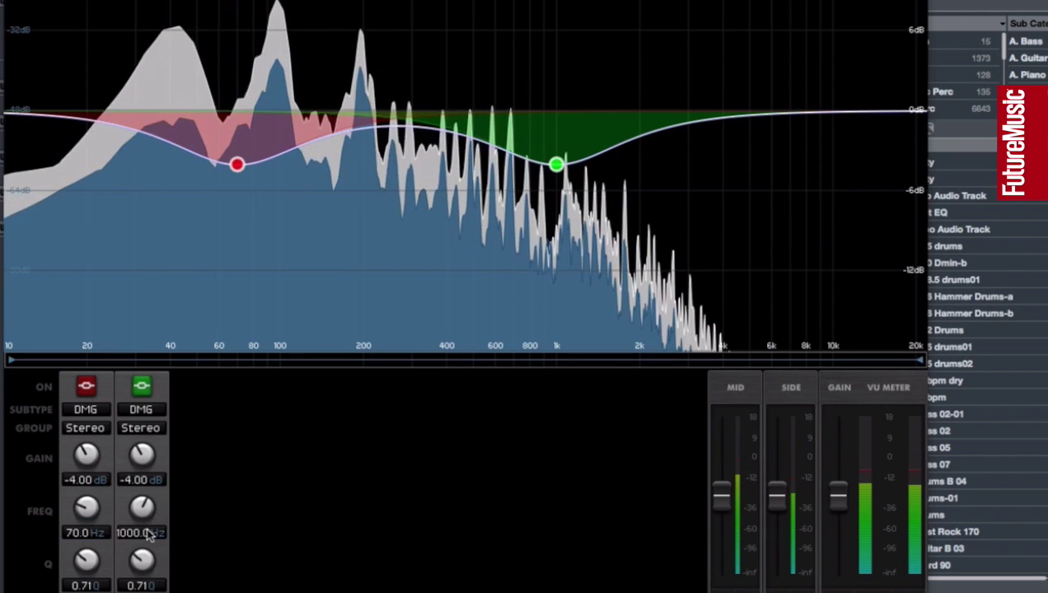
pyautogui.click(148, 533)
pyautogui.write('151')
pyautogui.press('Return')
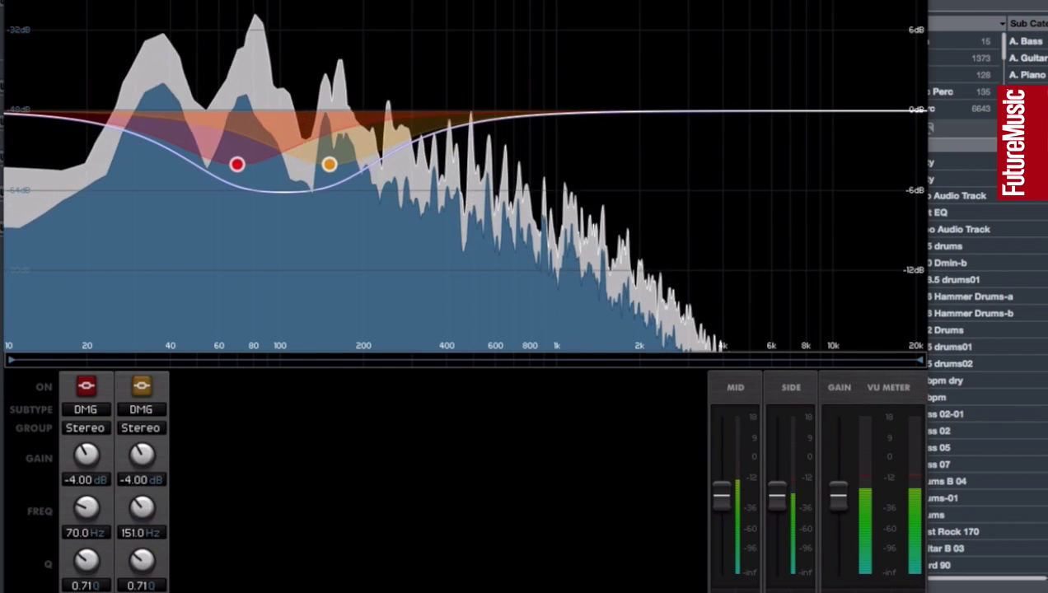
# - Narrow both peak cuts in the bass EQ to a Q of 4
pyautogui.click(87, 586)
pyautogui.write('4')
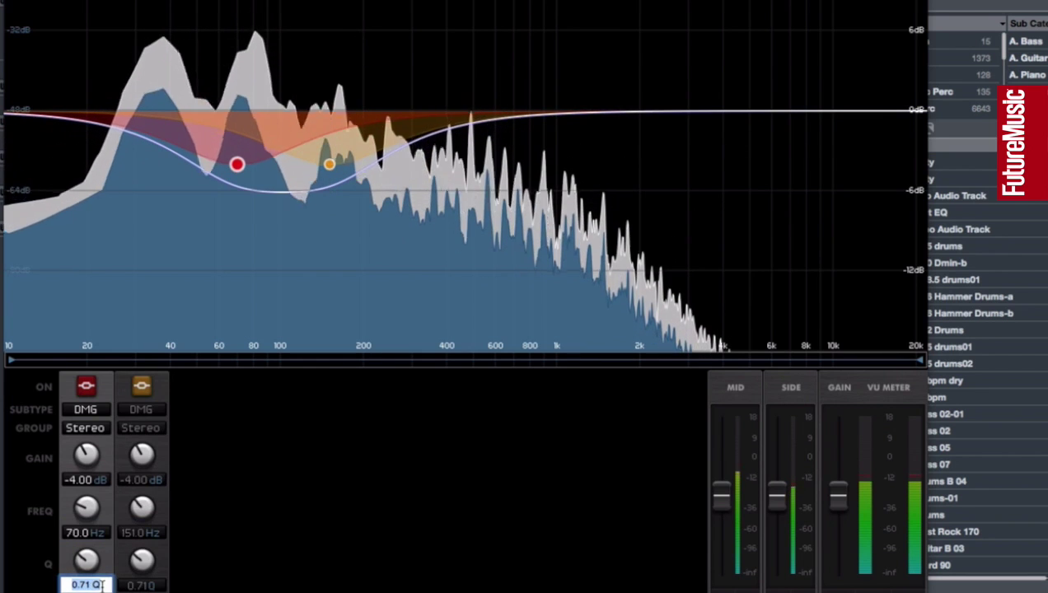
pyautogui.press('Return')
pyautogui.click(141, 585)
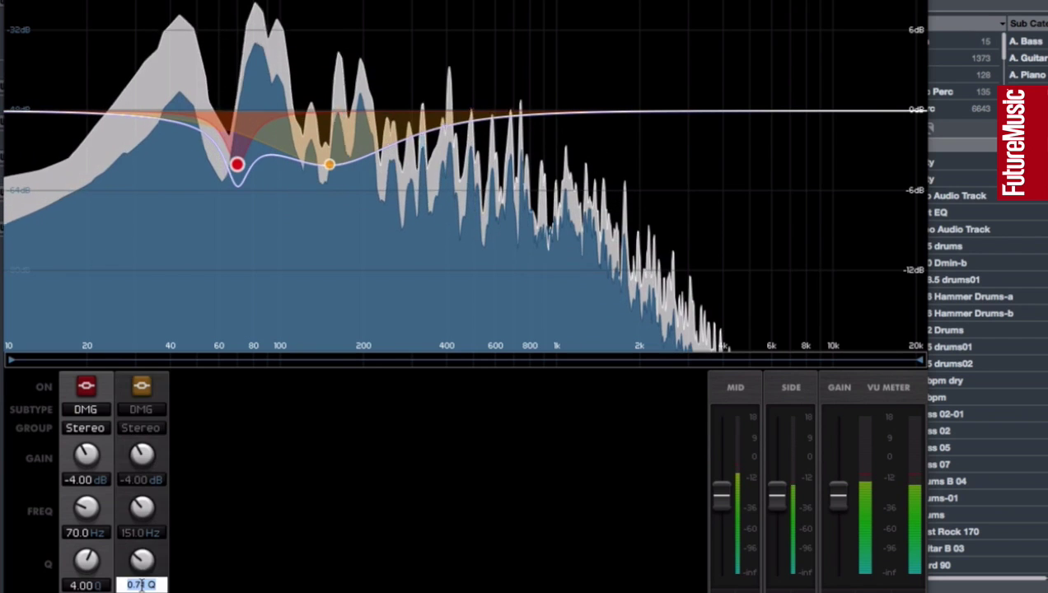
pyautogui.write('4')
pyautogui.press('Return')
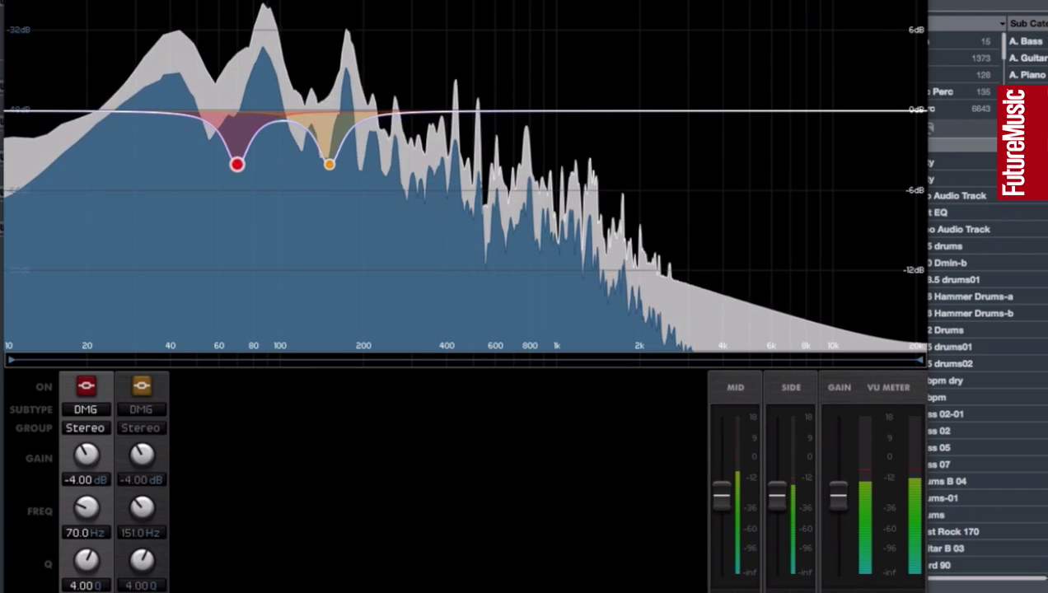
# - Bypass and re-enable both of the bass EQ's peak cuts to compare the sound
pyautogui.click(86, 386)
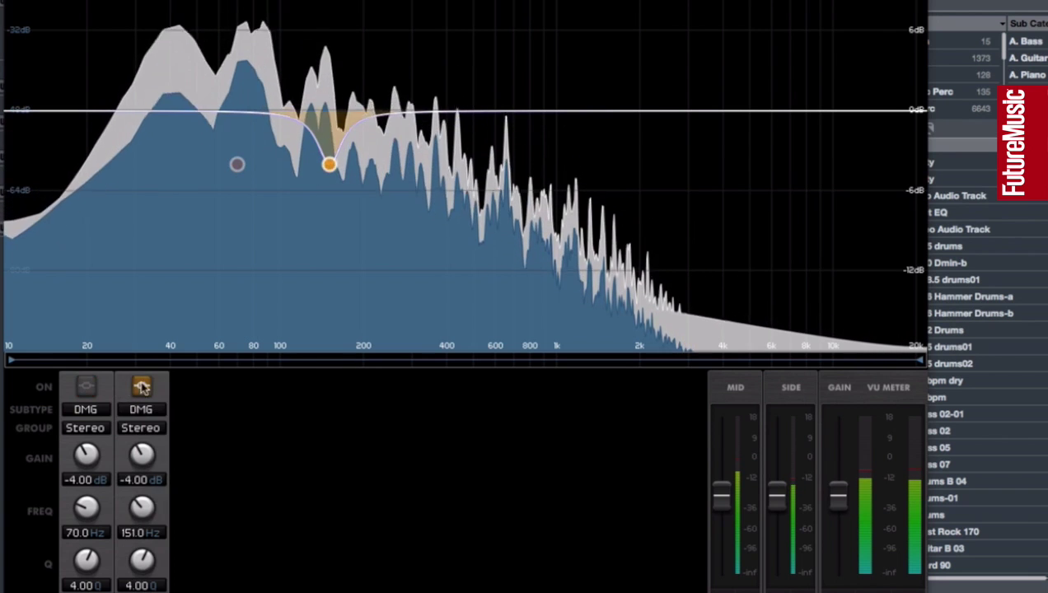
pyautogui.click(142, 385)
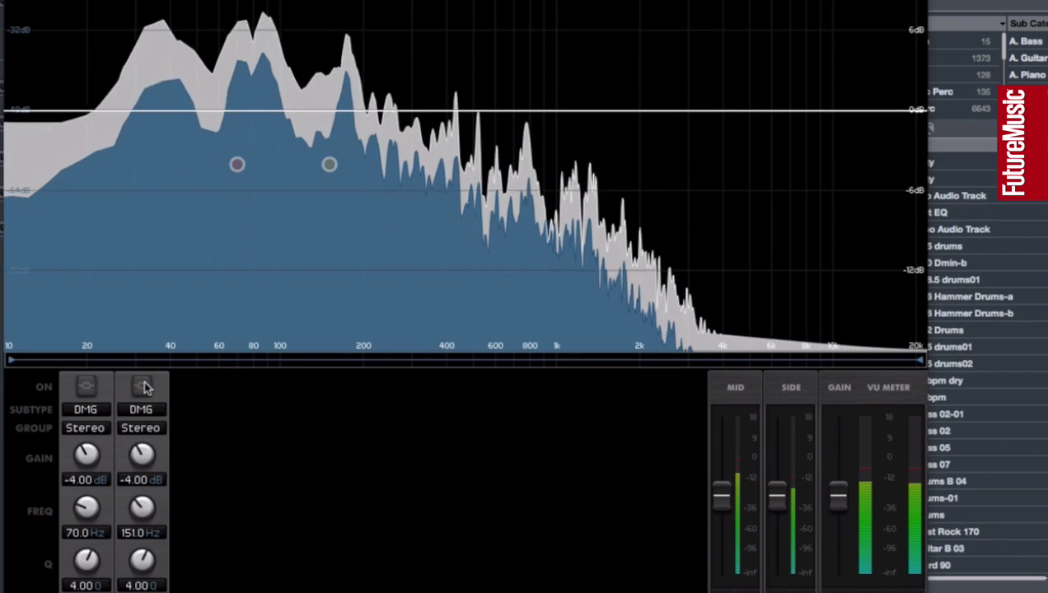
pyautogui.click(143, 386)
pyautogui.click(87, 386)
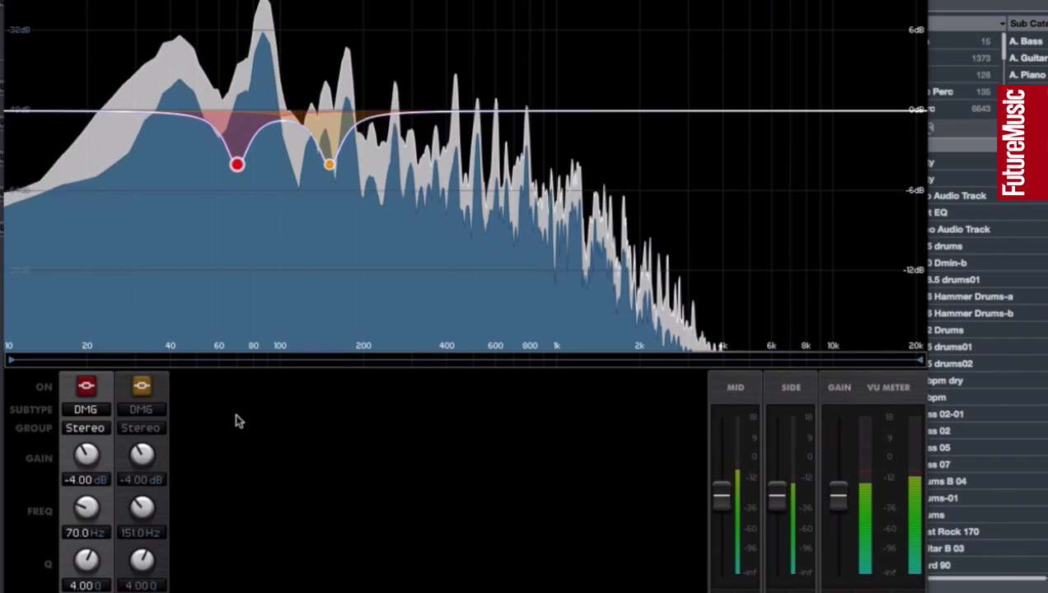
# - Add a third band to the HouseBass's EQ as a DMG high shelf
pyautogui.click(197, 385)
pyautogui.click(197, 385)
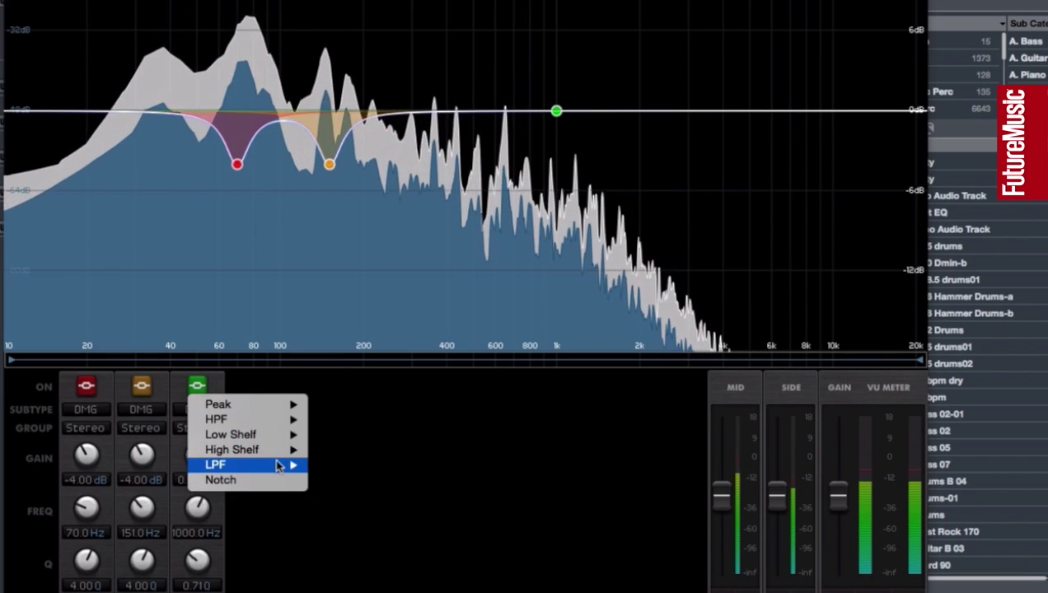
pyautogui.moveTo(276, 455)
pyautogui.click(337, 450)
pyautogui.rightClick(191, 482)
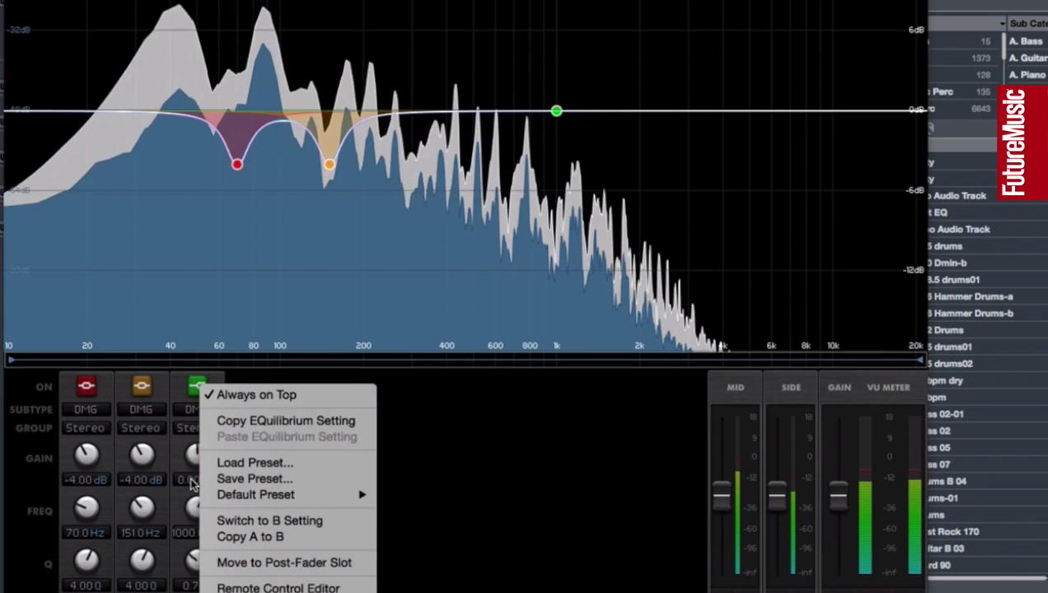
# - Set the bass EQ's high shelf to a gain of -2 dB and a frequency of 500 Hz
pyautogui.doubleClick(190, 483)
pyautogui.press('BackSpace')
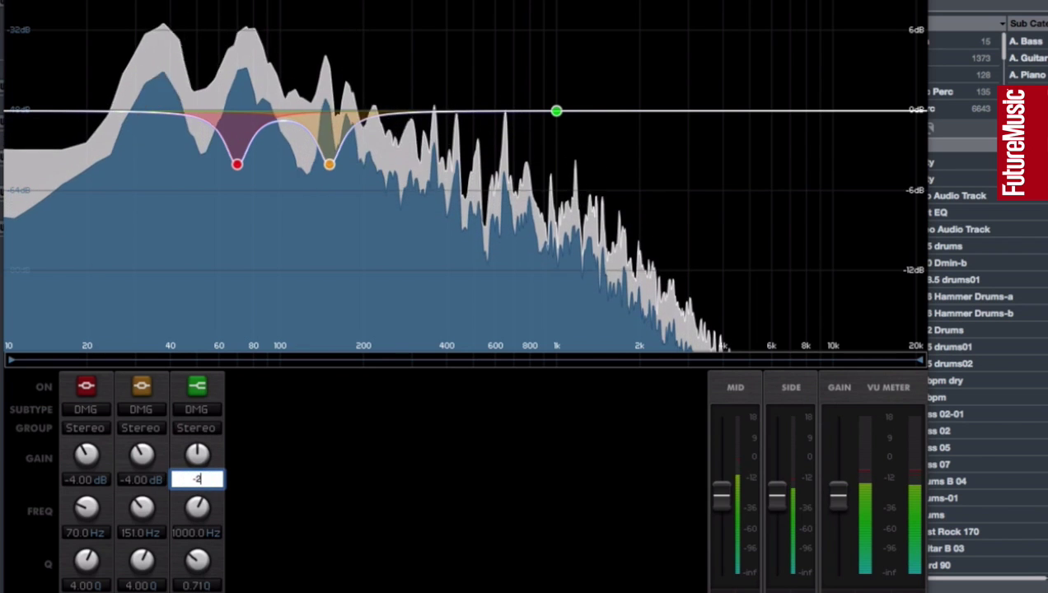
pyautogui.press('Return')
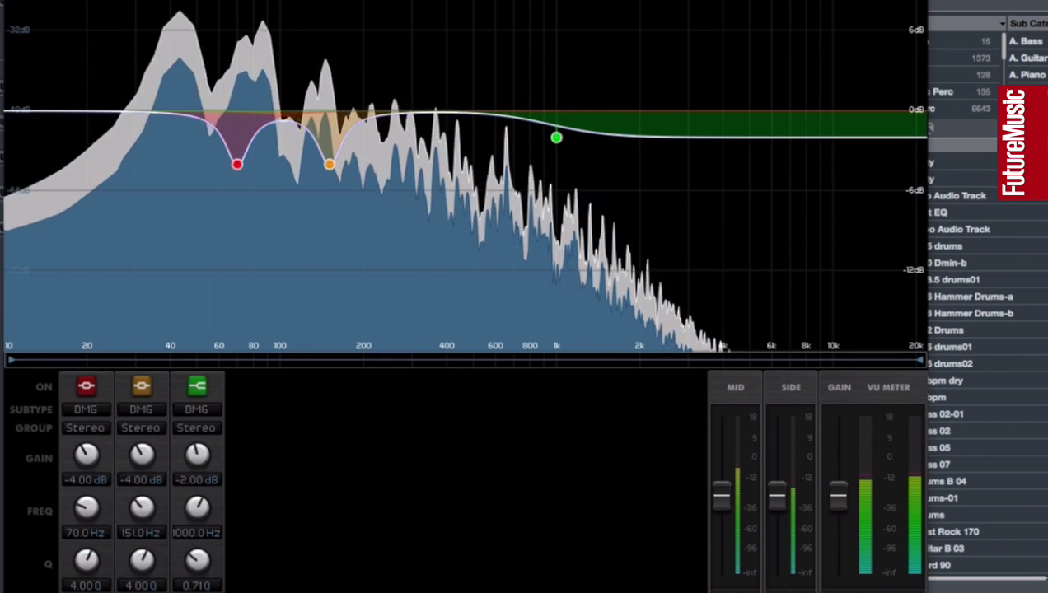
pyautogui.doubleClick(195, 532)
pyautogui.write('500')
pyautogui.press('Return')
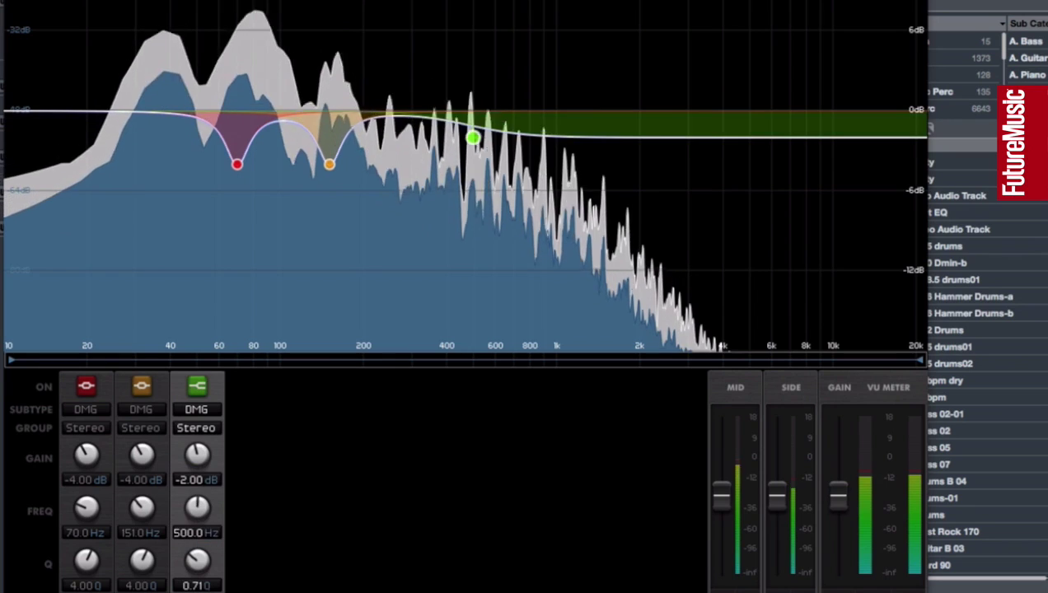
pyautogui.click(407, 523)
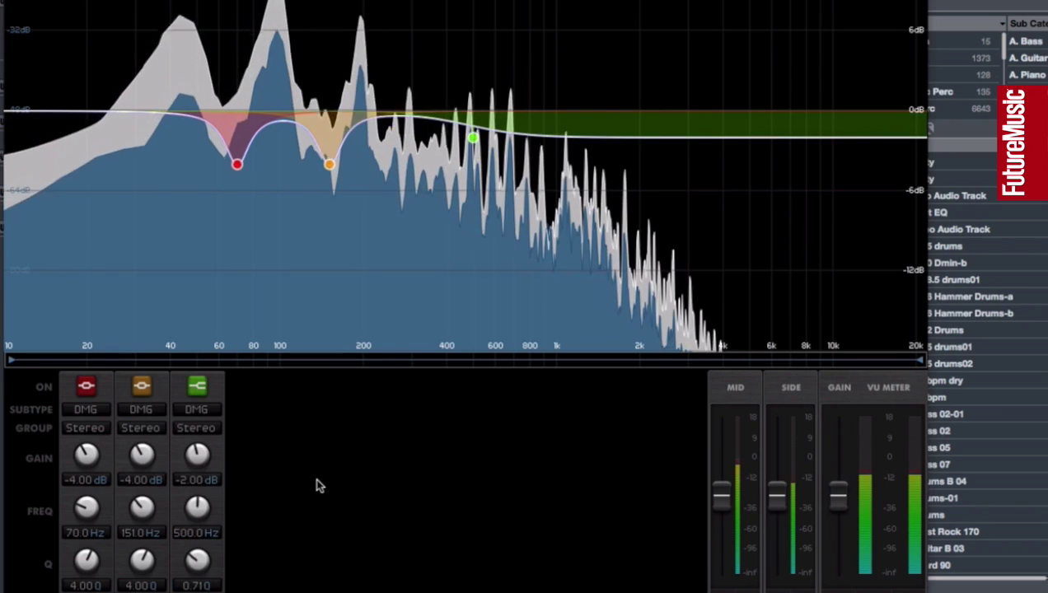